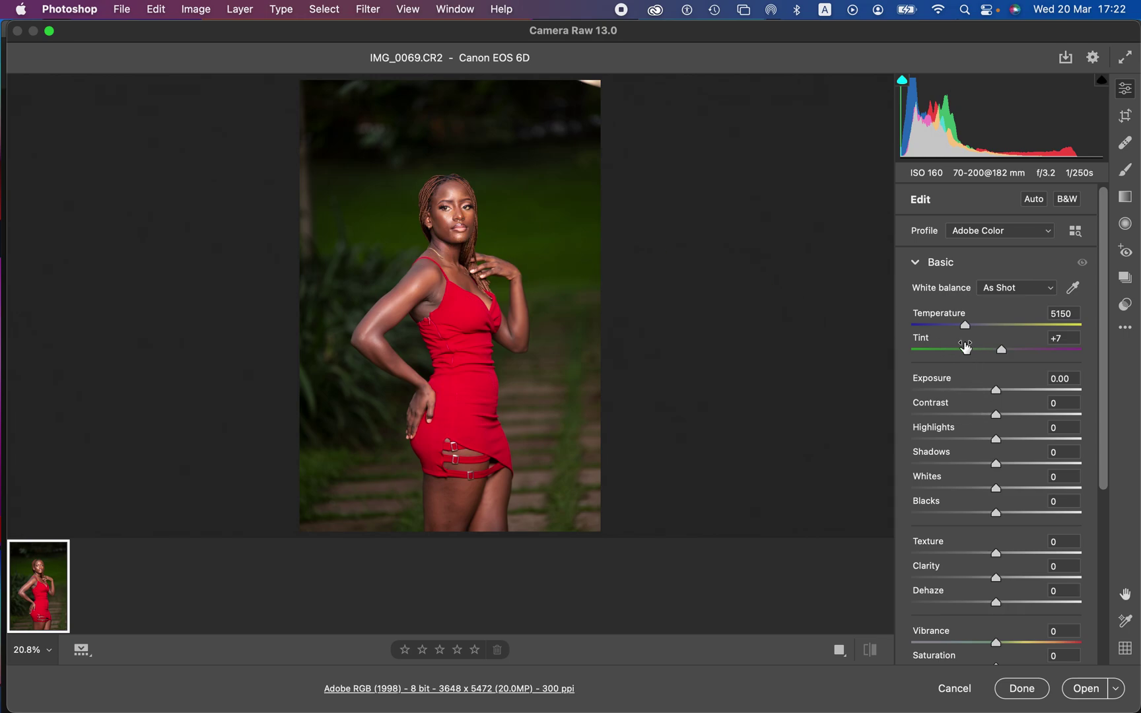
Step: In the Basic panel, set Highlights -55, Whites -29, Contrast +11, Shadows +28, Exposure +0.10 and Temperature 5400
drag(989, 440, 951, 440)
drag(997, 492, 976, 494)
drag(997, 415, 1010, 418)
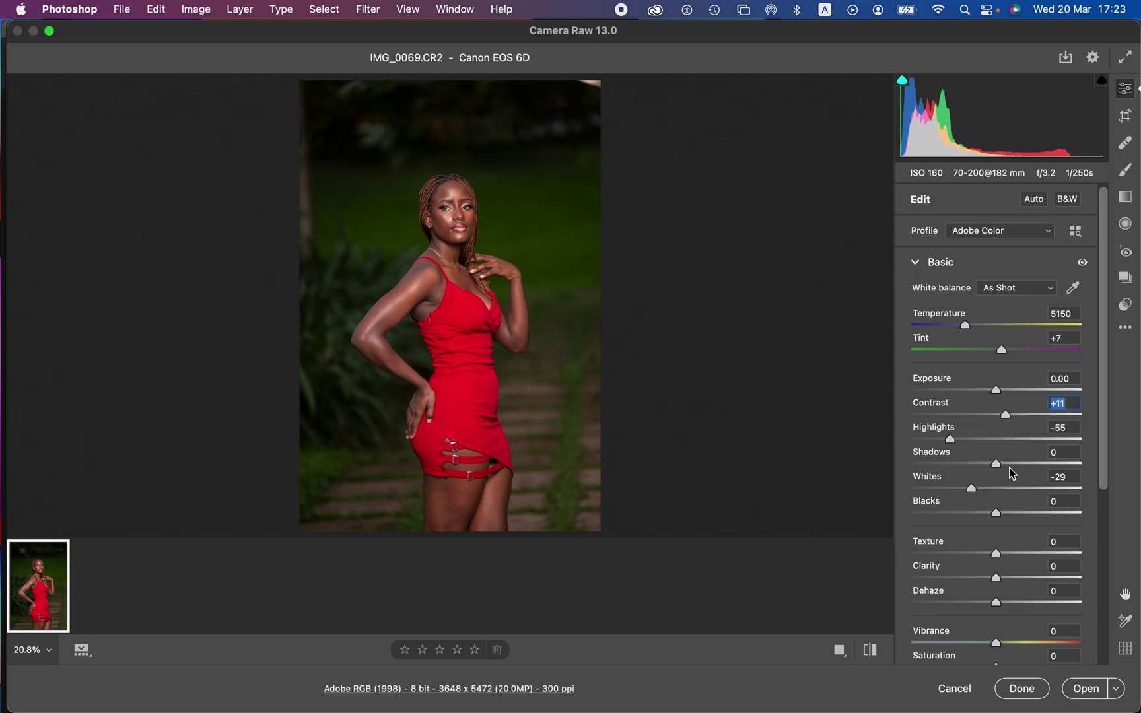
drag(1011, 467, 1020, 466)
drag(995, 392, 996, 392)
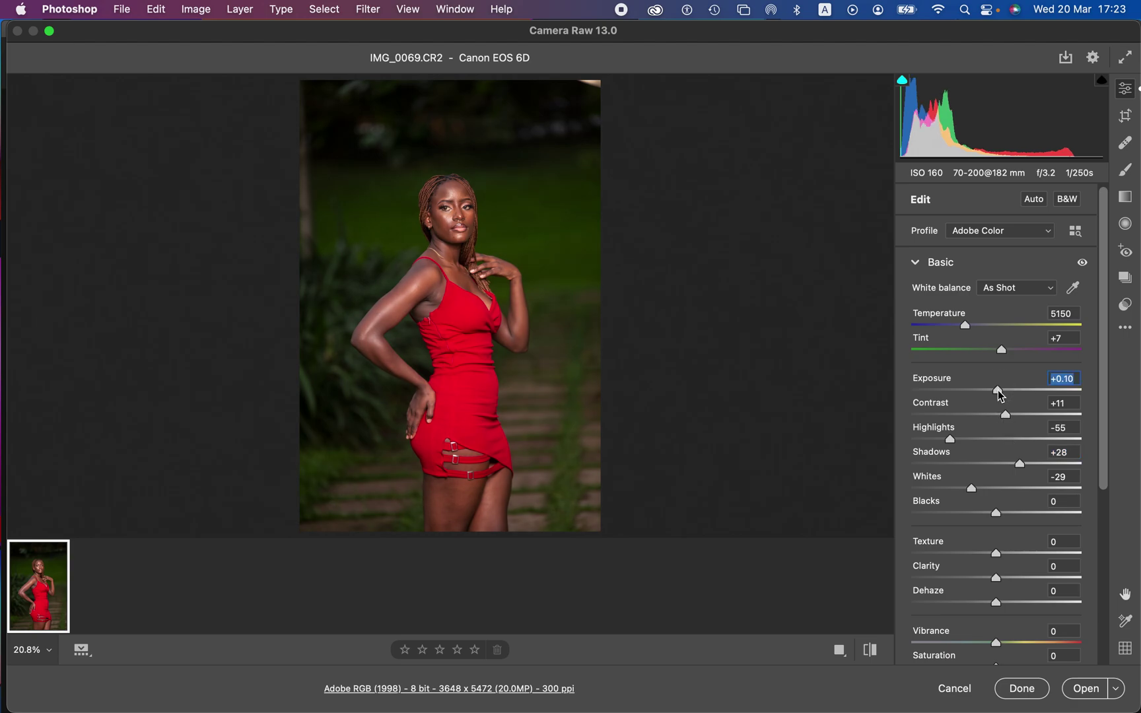
drag(966, 329, 970, 326)
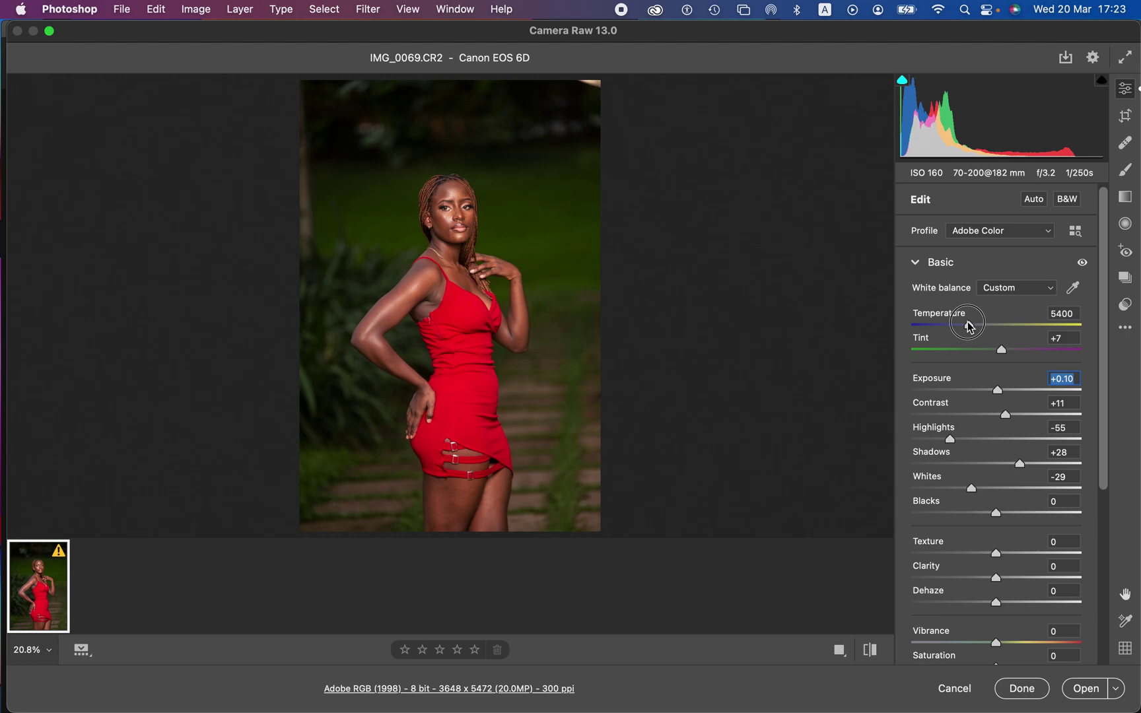
drag(968, 326, 970, 327)
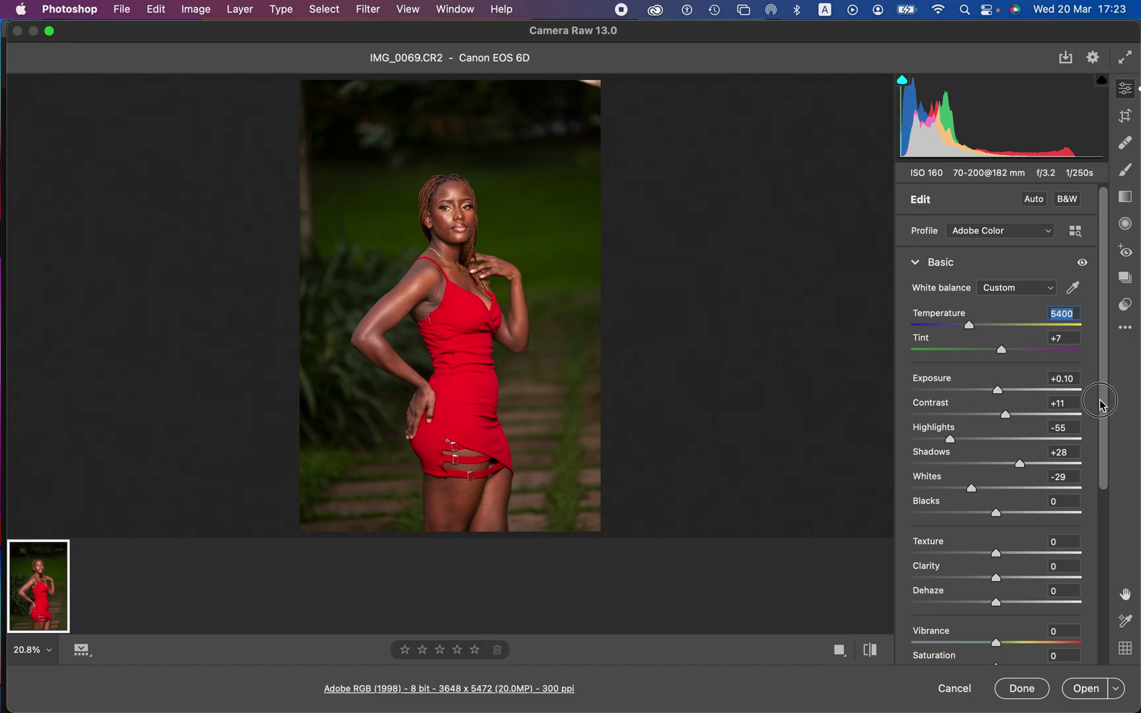
Step: In the Color Mixer's Hue controls, set both the Greens and Yellows hue to +84
scroll(1103, 396, down, 5)
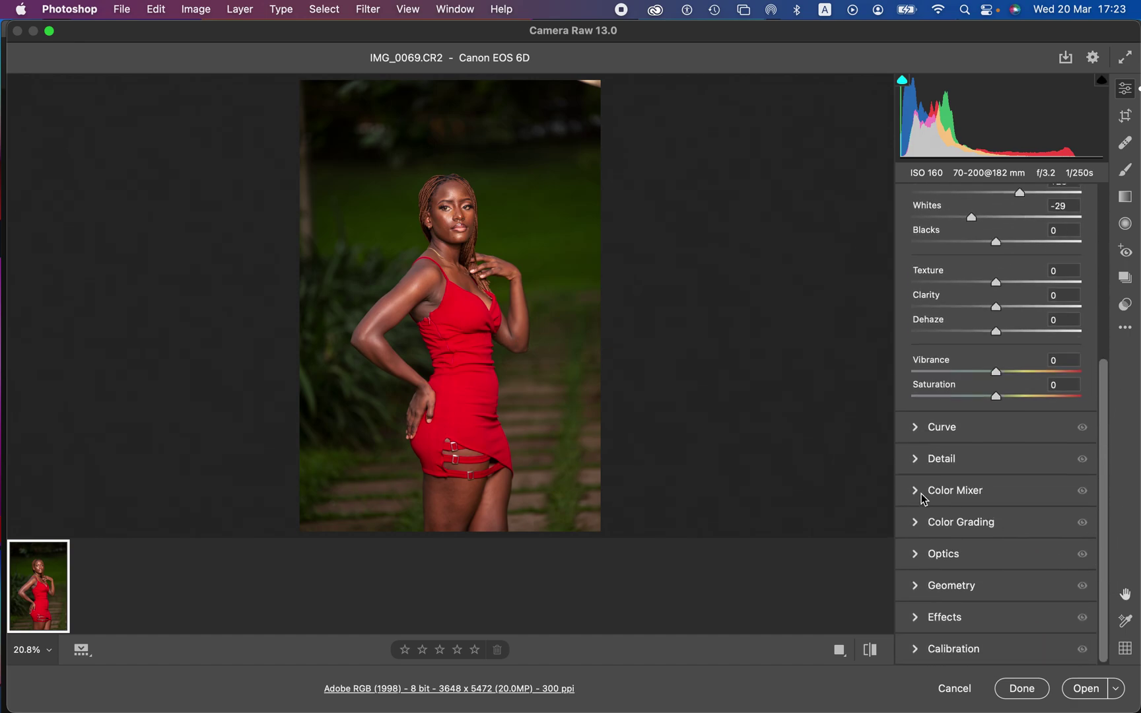
click(923, 492)
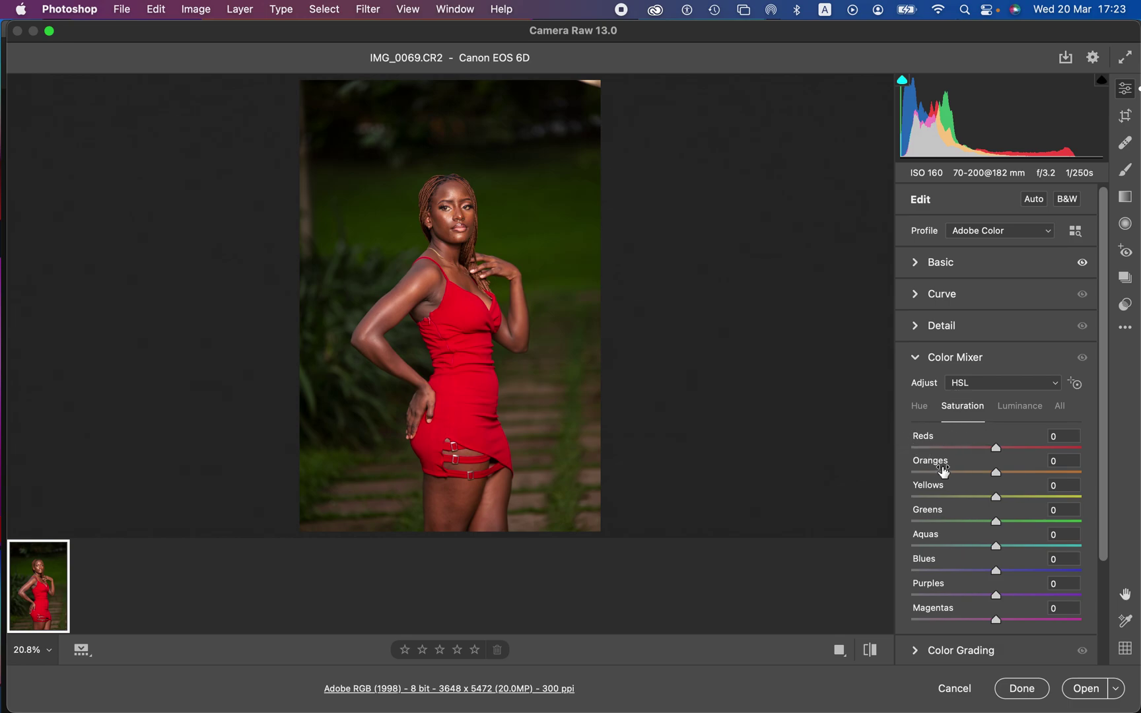
click(921, 407)
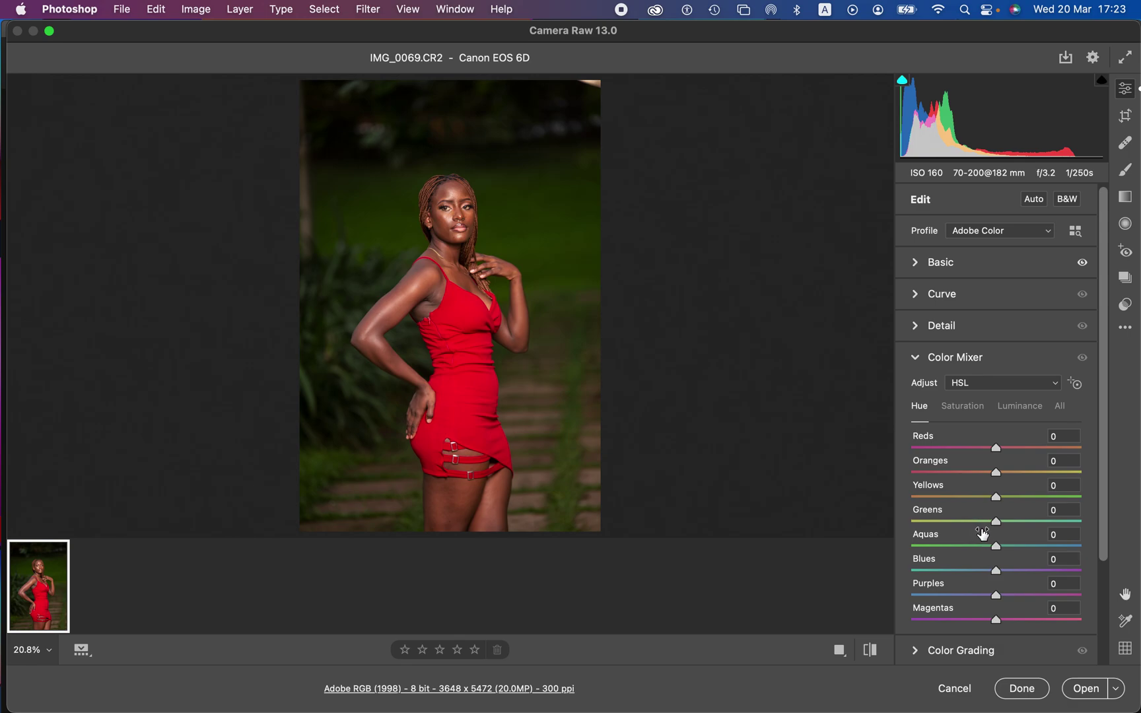
drag(1000, 518, 1071, 526)
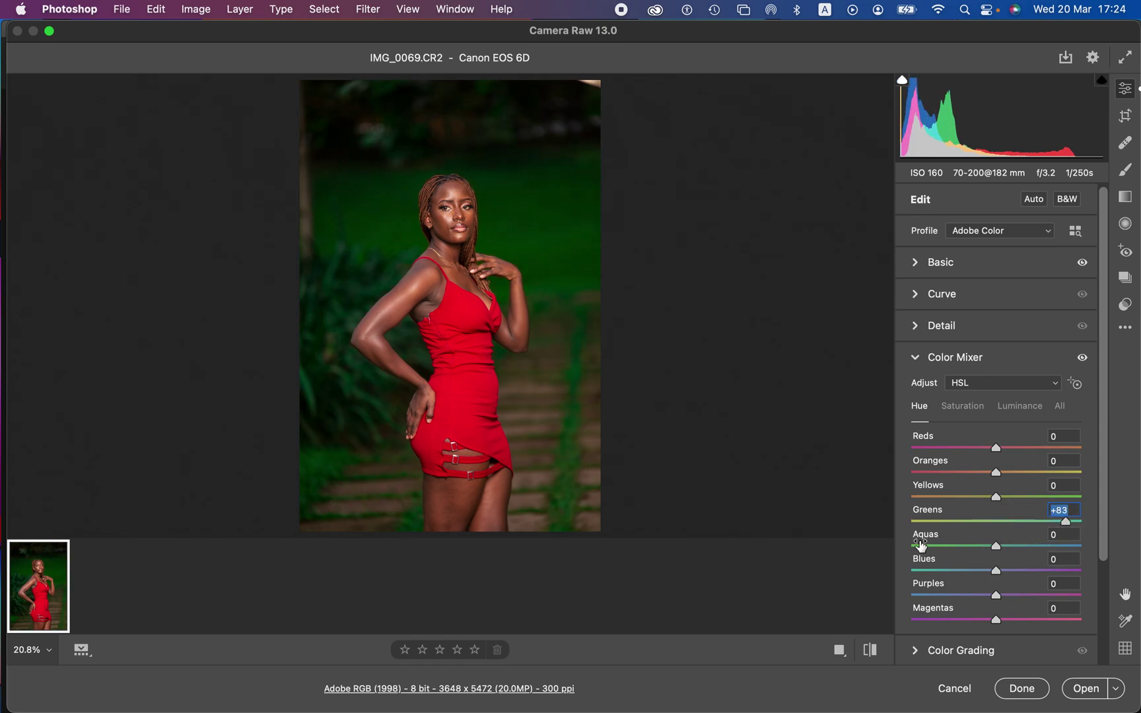
drag(1064, 522, 921, 518)
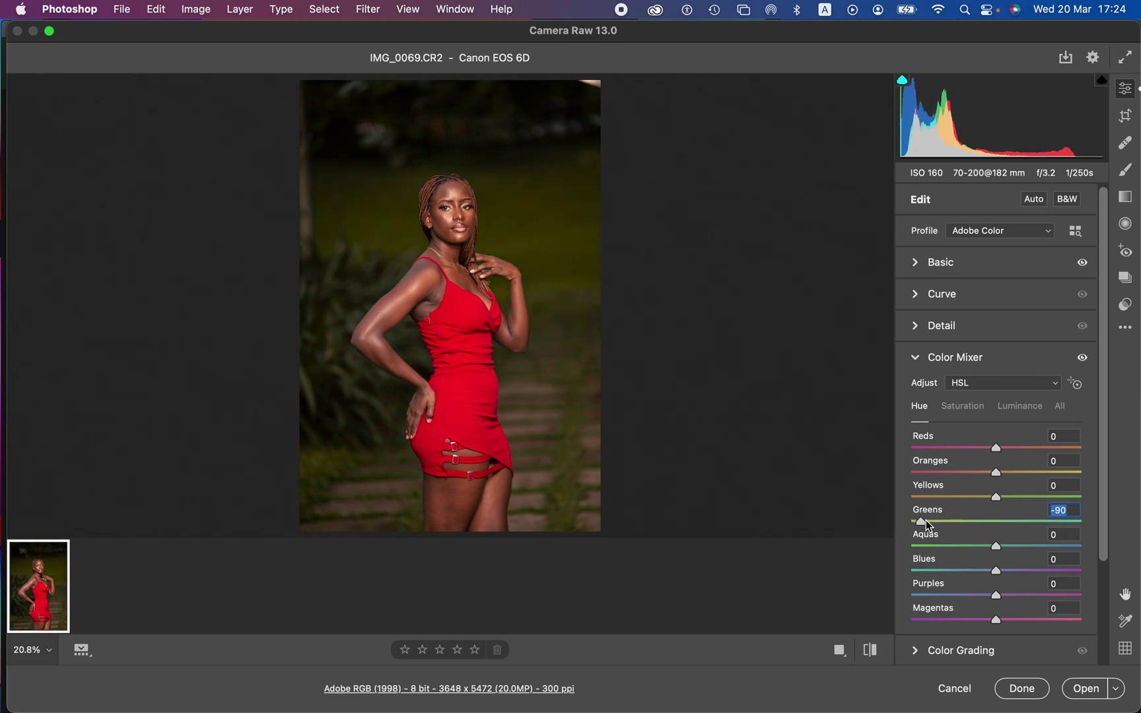
drag(925, 520, 1066, 522)
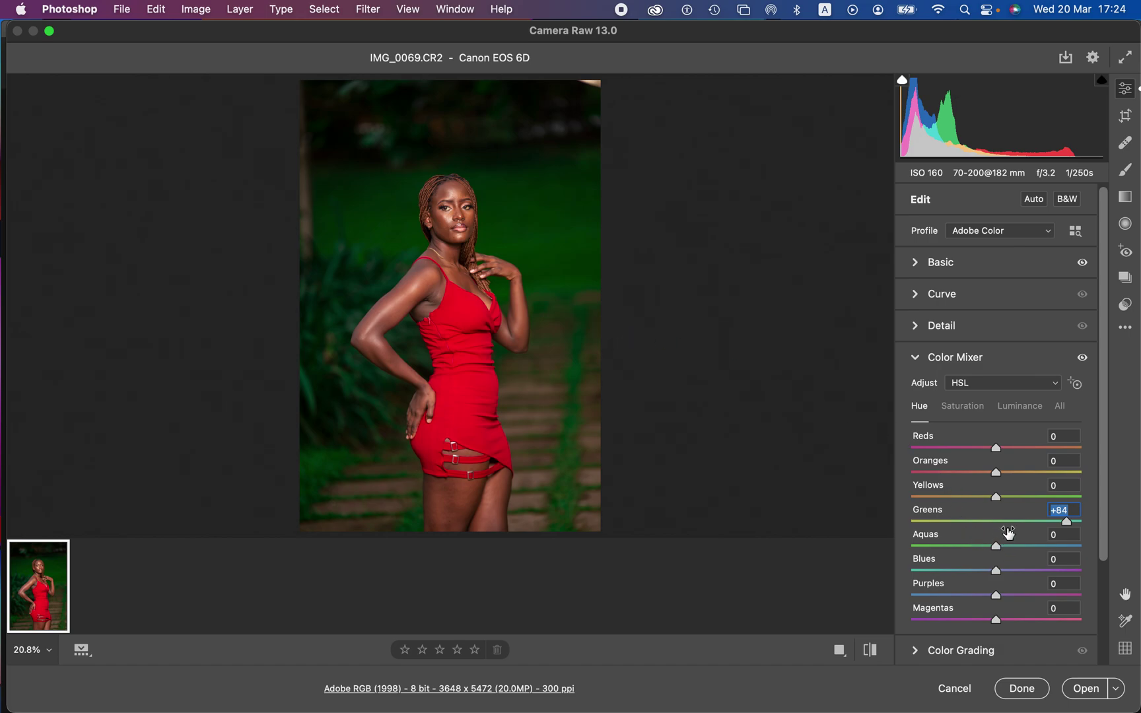
drag(999, 501, 1069, 507)
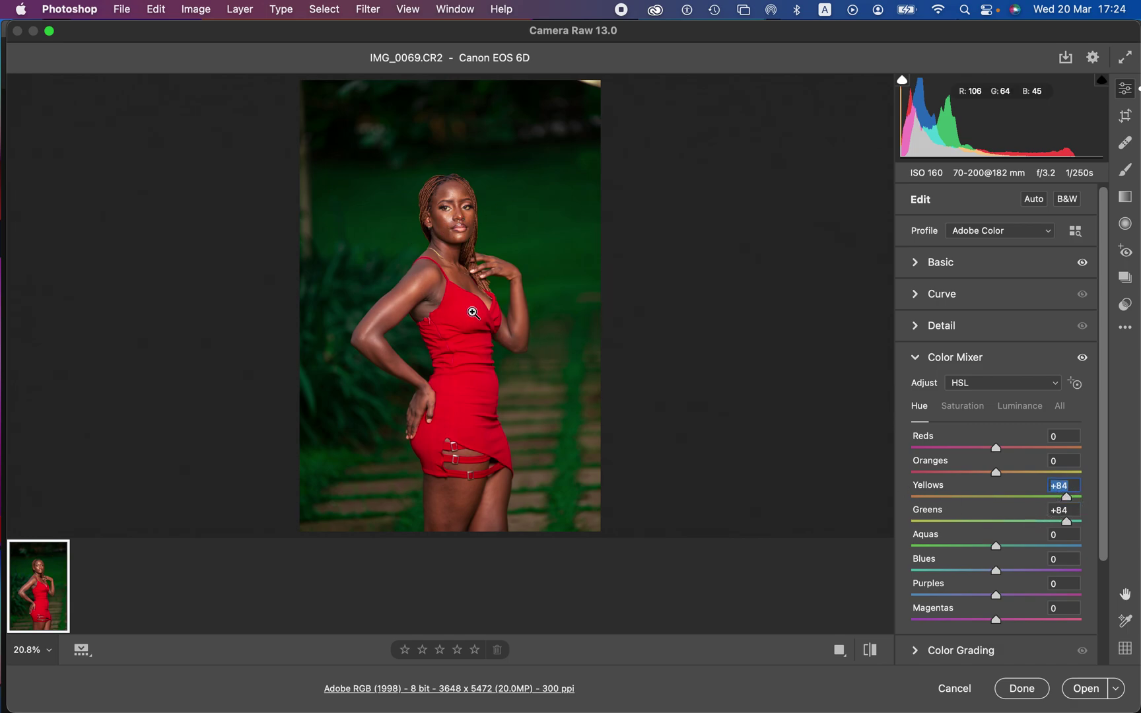
Step: Cut Color Mixer saturation to -62 for Greens and -48 for Yellows
click(965, 412)
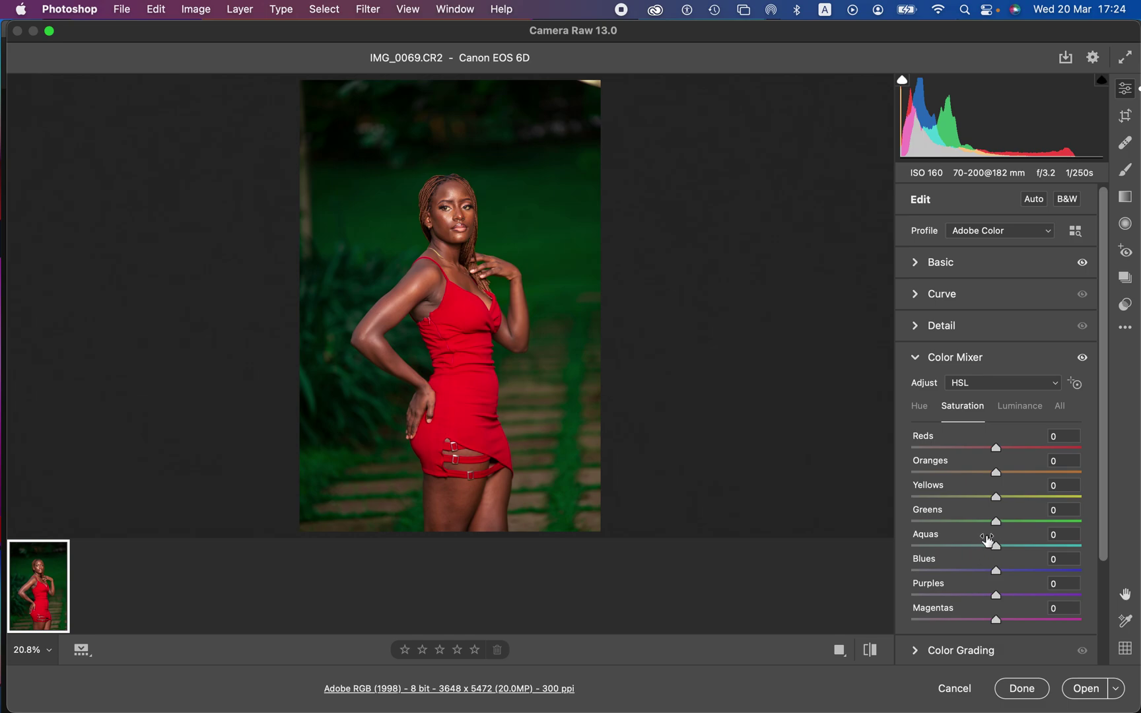
drag(997, 522, 955, 501)
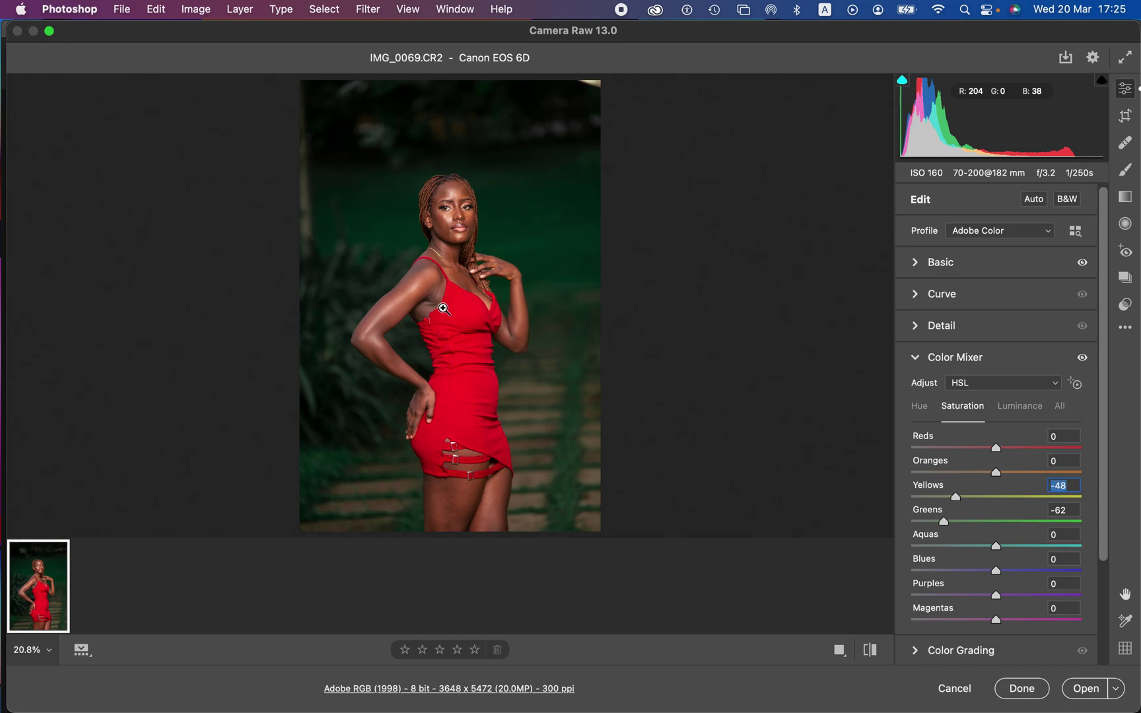
Step: Open the edited IMG_0069.CR2 in Photoshop and zoom in to inspect the skin, then zoom back out
click(1083, 688)
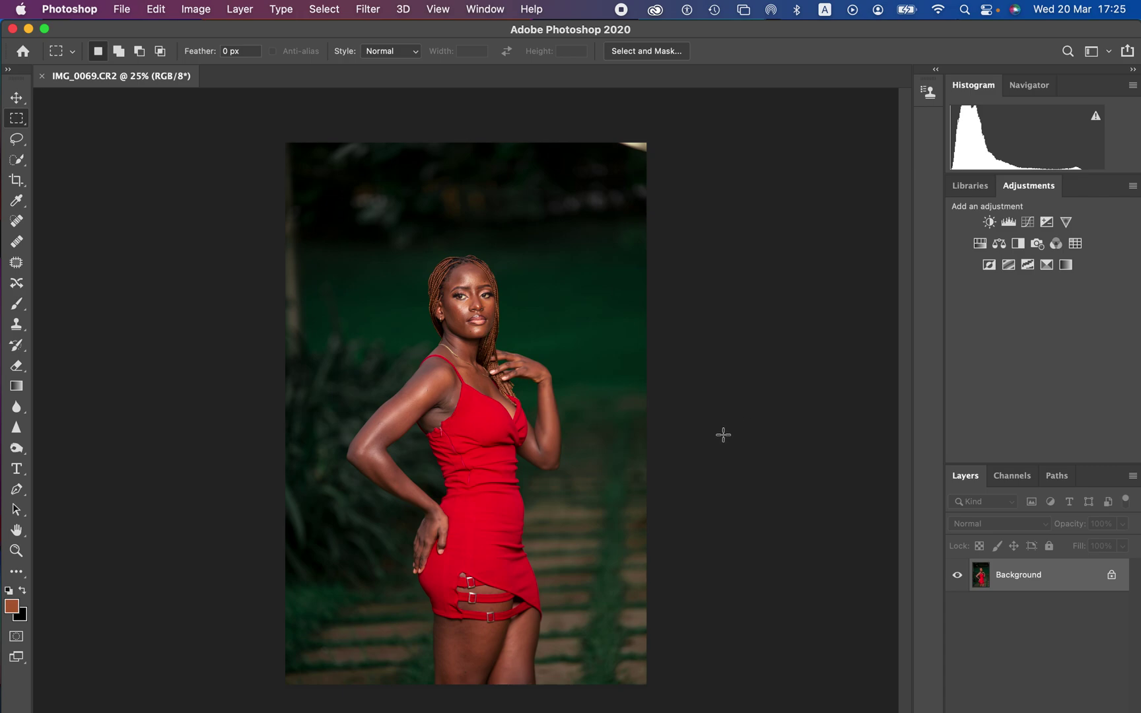
click(16, 140)
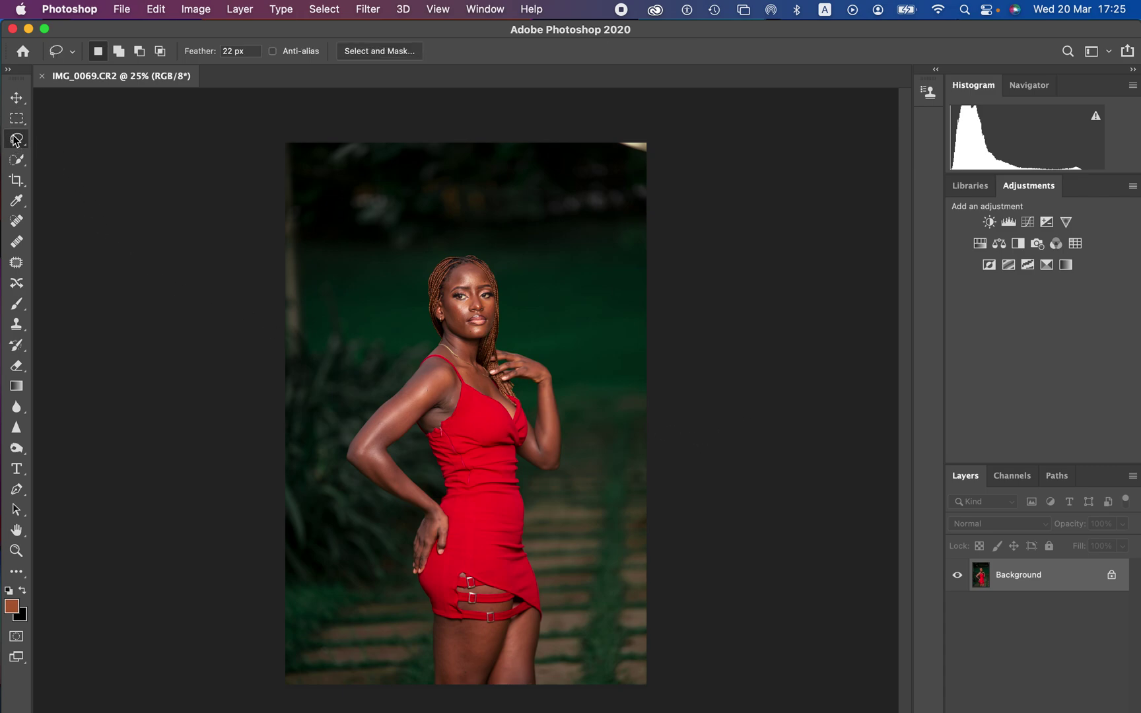
key(super+plus)
key(super+plus)
key(super+plus)
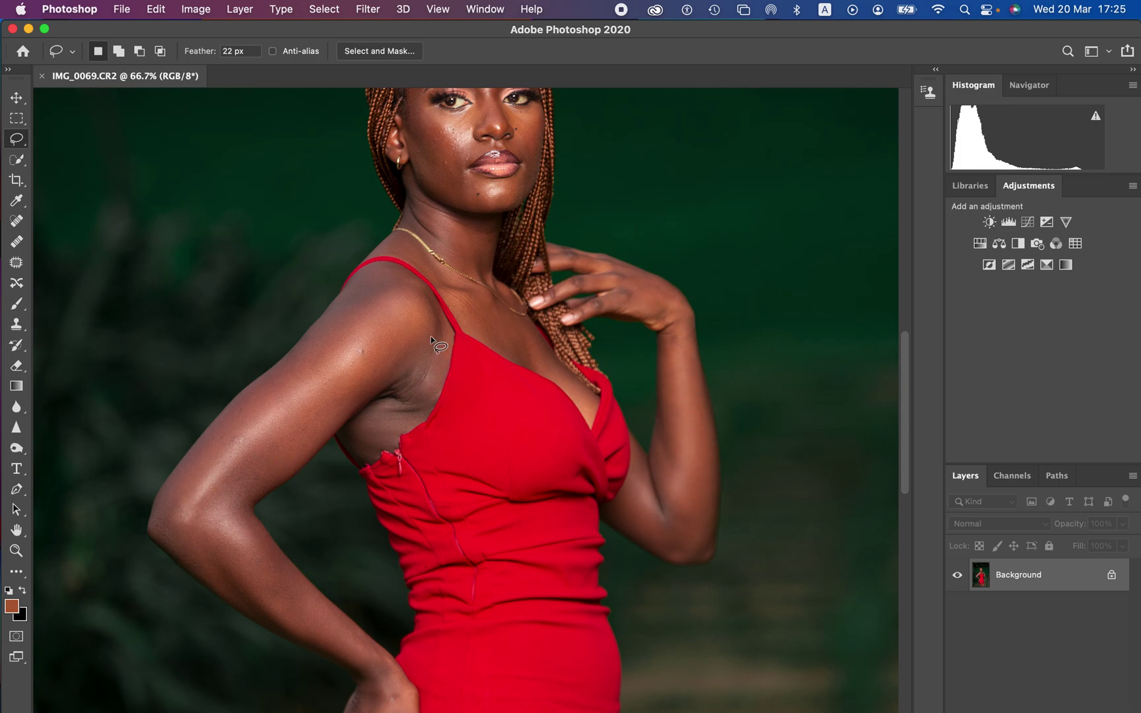
drag(518, 270, 528, 340)
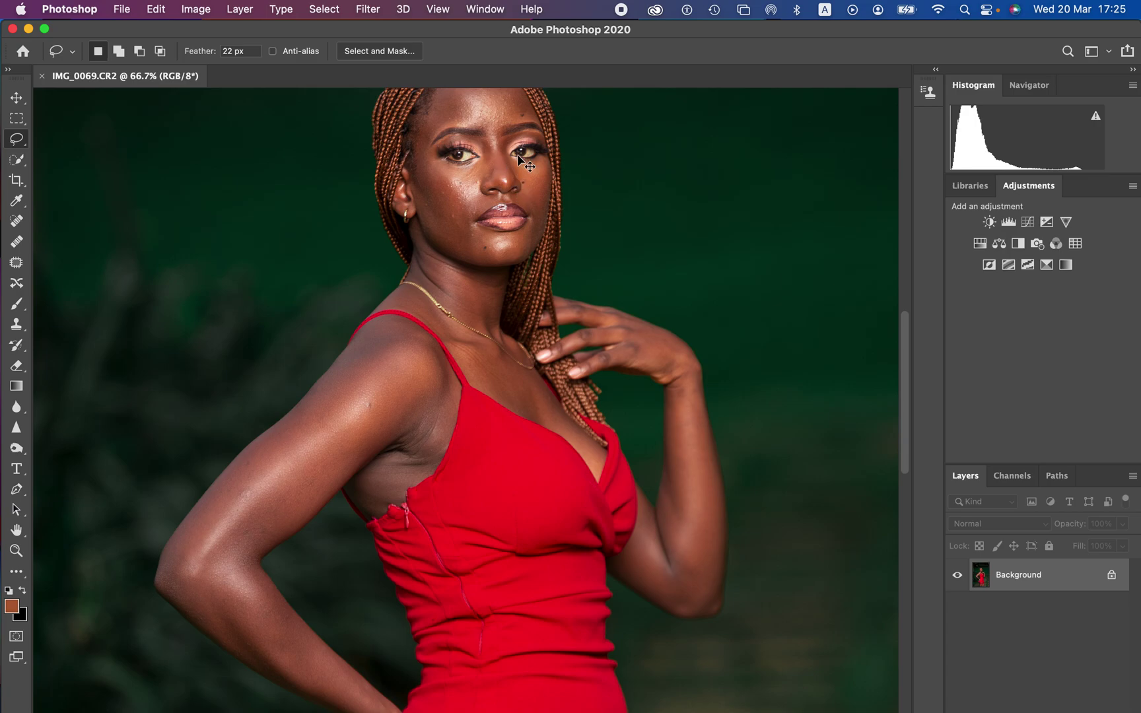
key(super+minus)
key(super+minus)
key(super+minus)
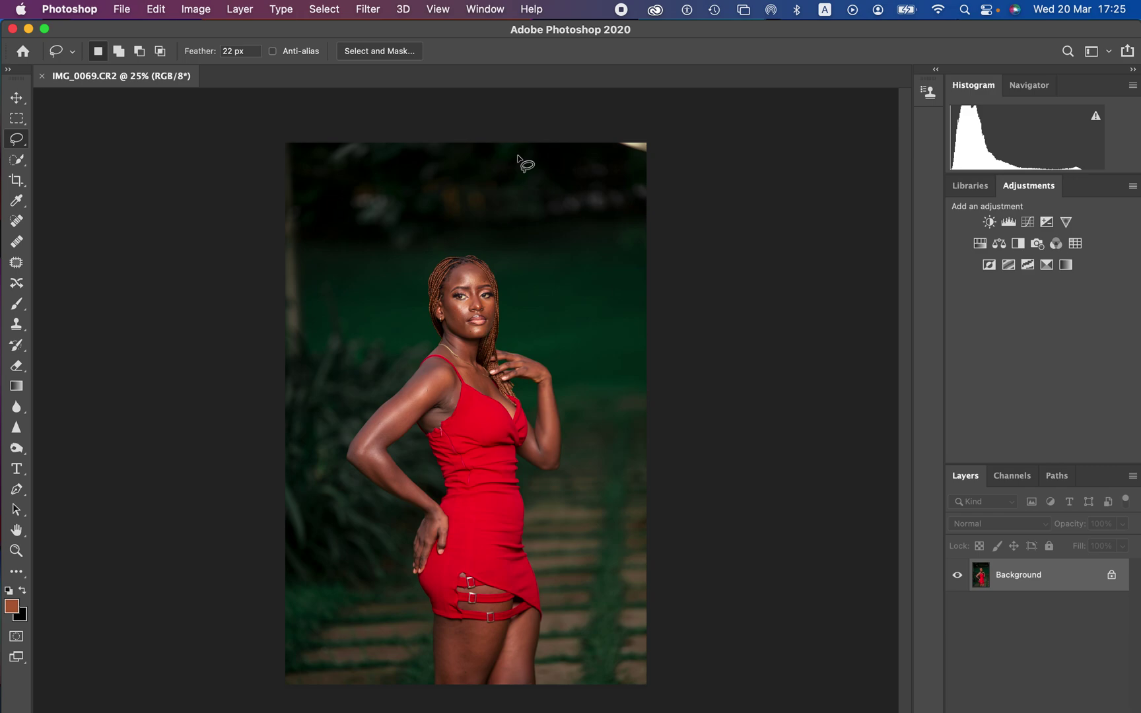
Step: Add a Gradient Map 1 adjustment layer above the Background and hide it
click(1065, 265)
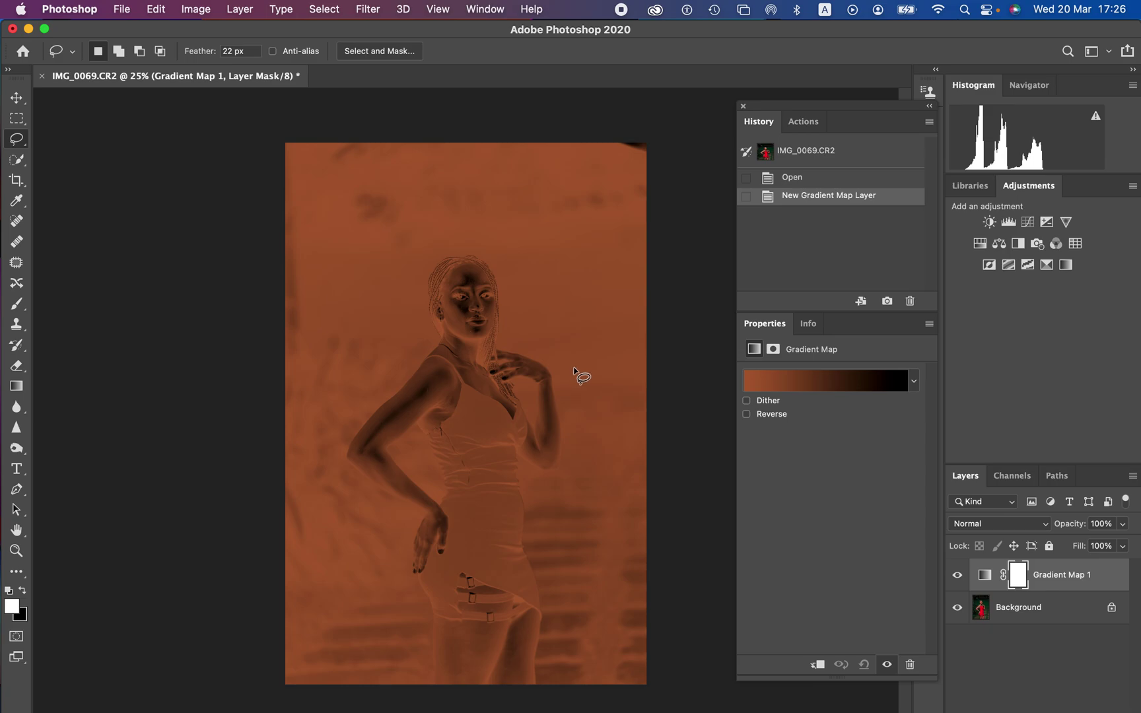
click(985, 577)
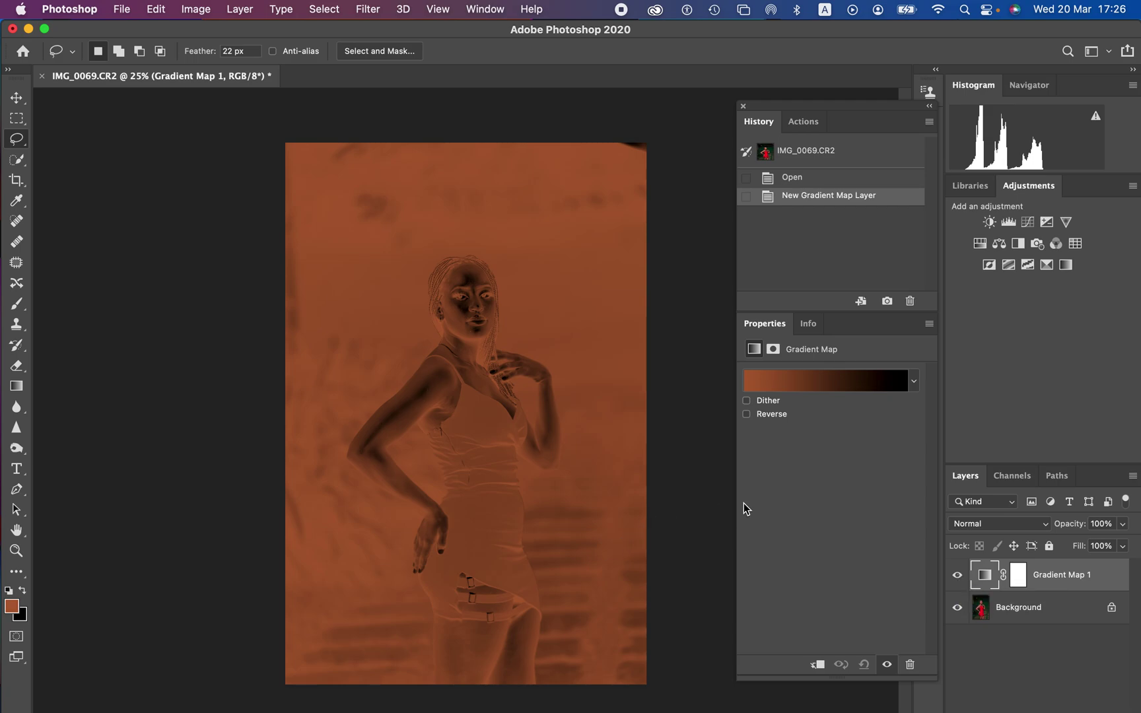
click(957, 576)
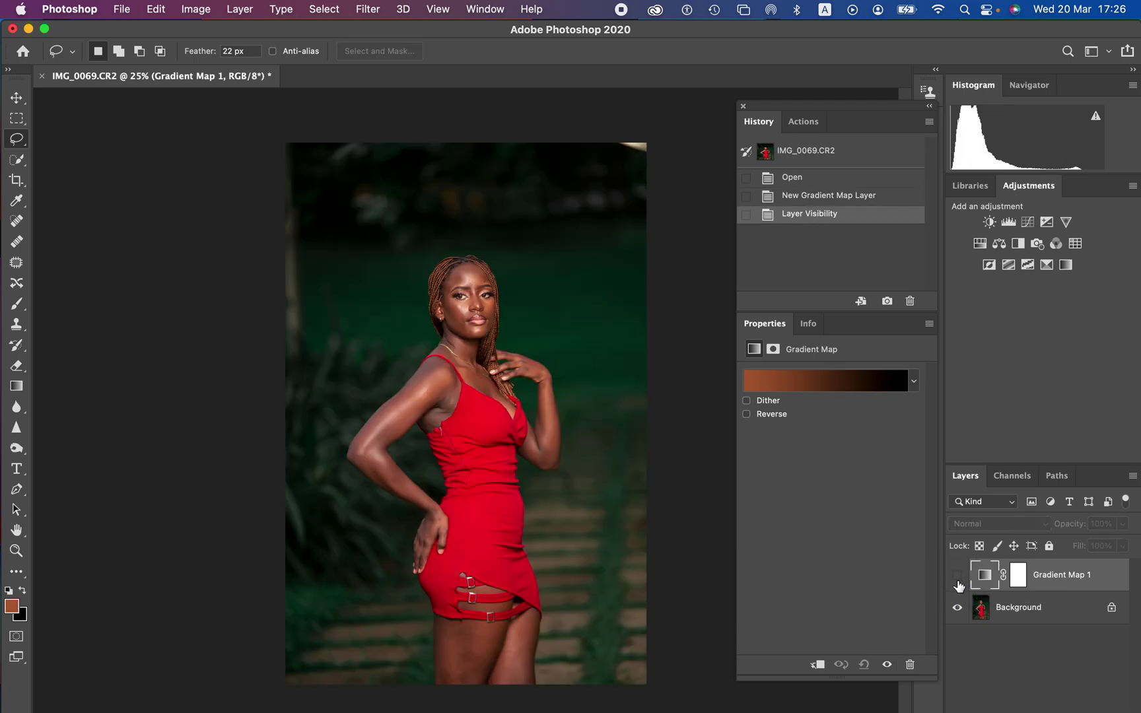
Step: Set the gradient's left stop to dark brown 3d2417, sampled from shadowed skin at 100% zoom
click(805, 383)
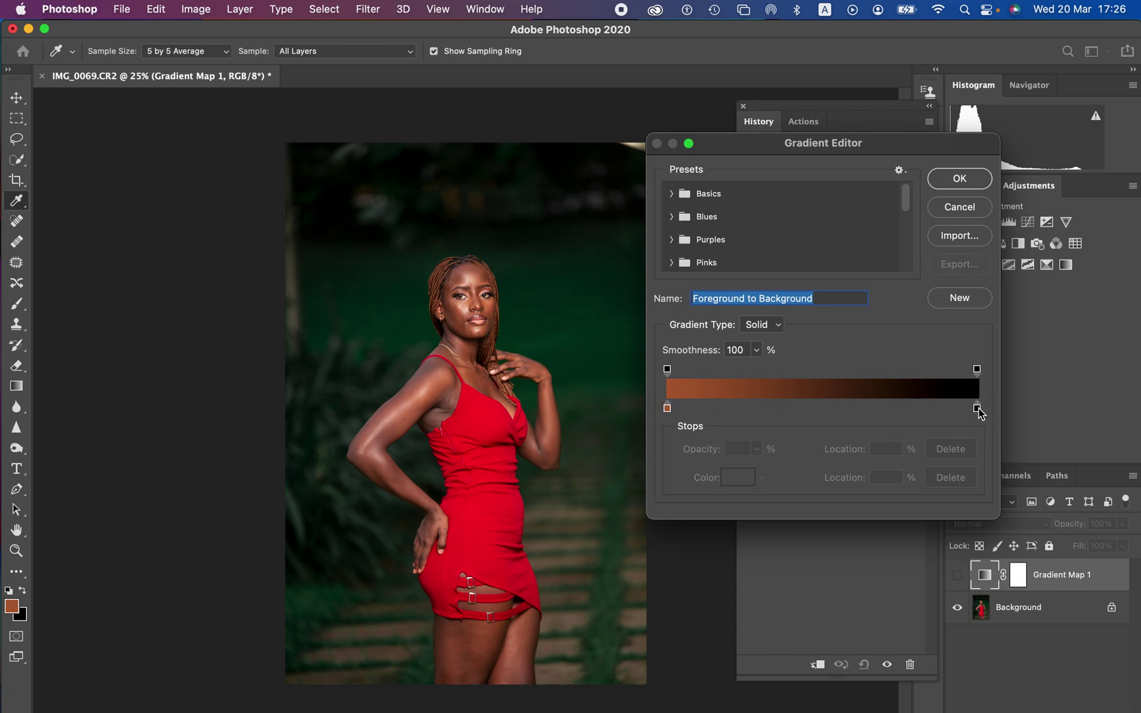
click(668, 408)
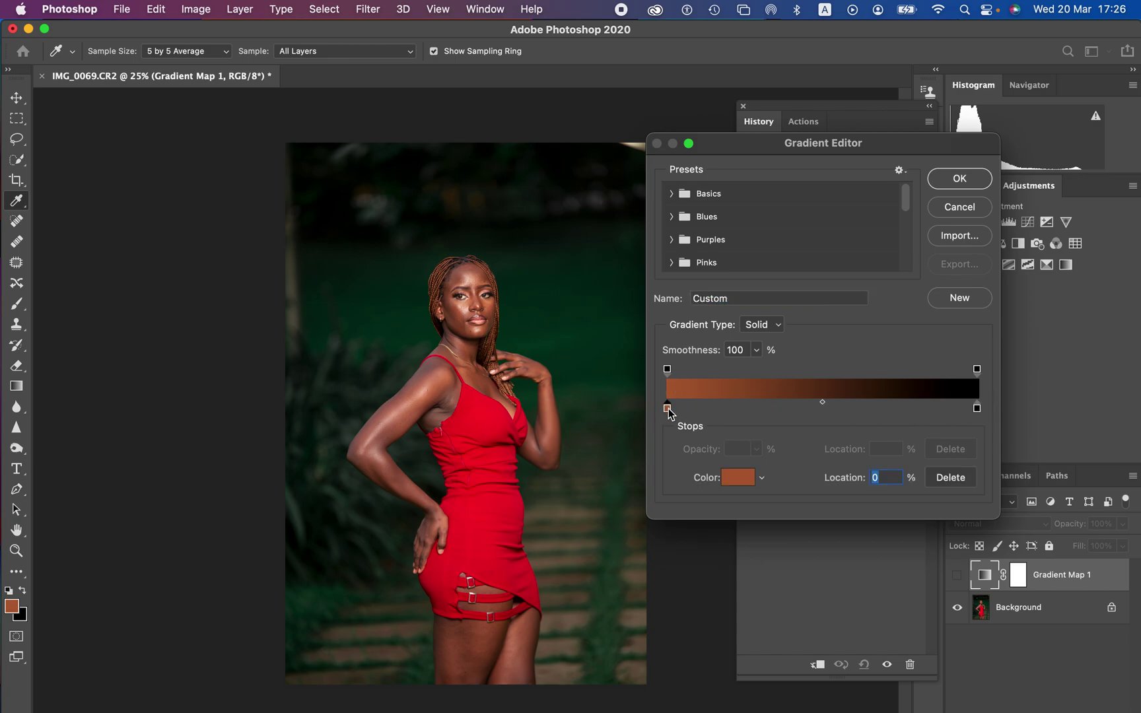
click(733, 484)
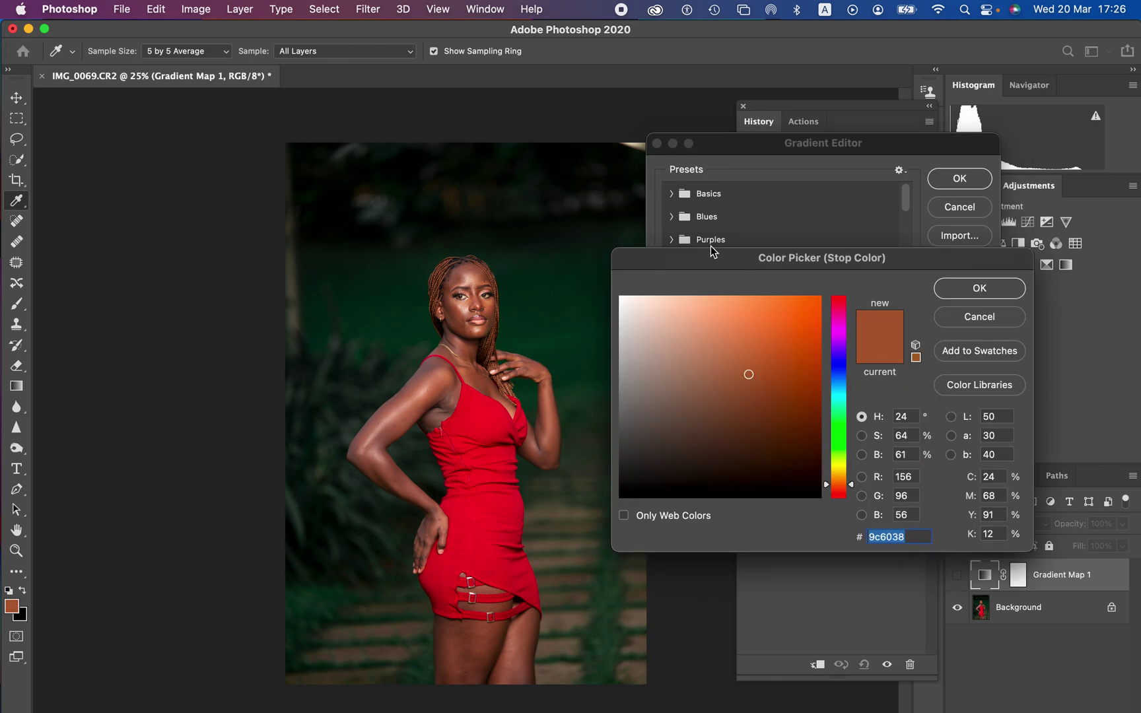
click(191, 53)
click(195, 53)
key(super+1)
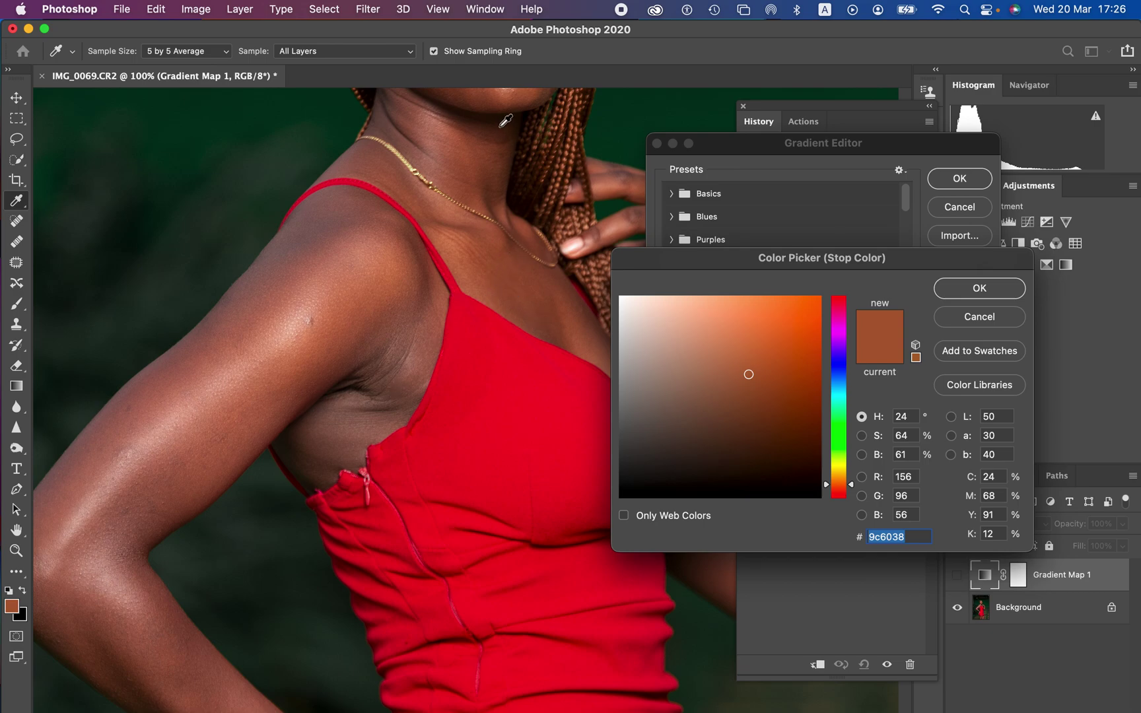
click(505, 120)
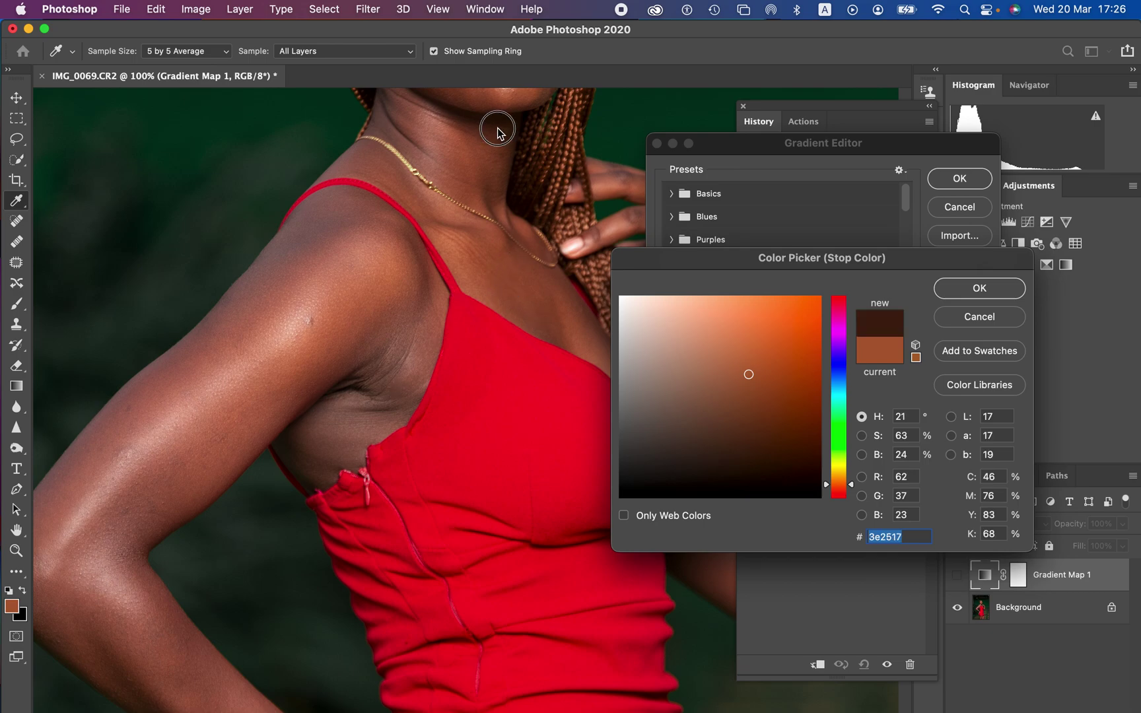
click(979, 289)
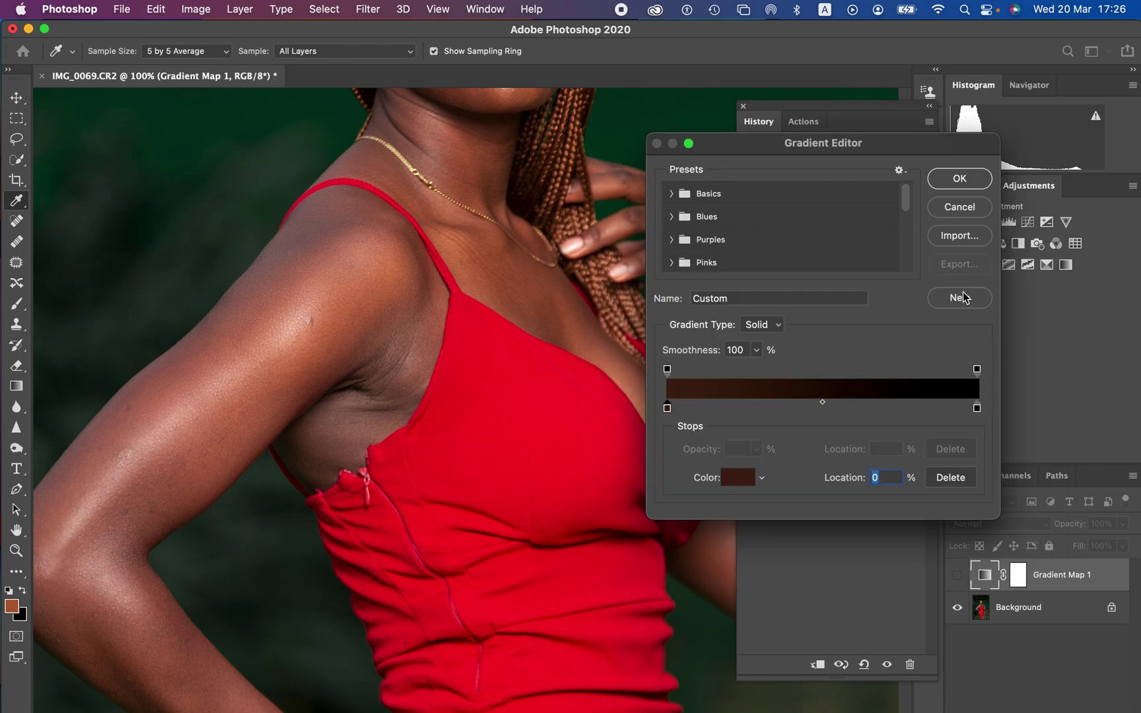
Step: Set the gradient's right stop to light peach e7cfbd sampled from a face highlight
click(977, 408)
click(736, 478)
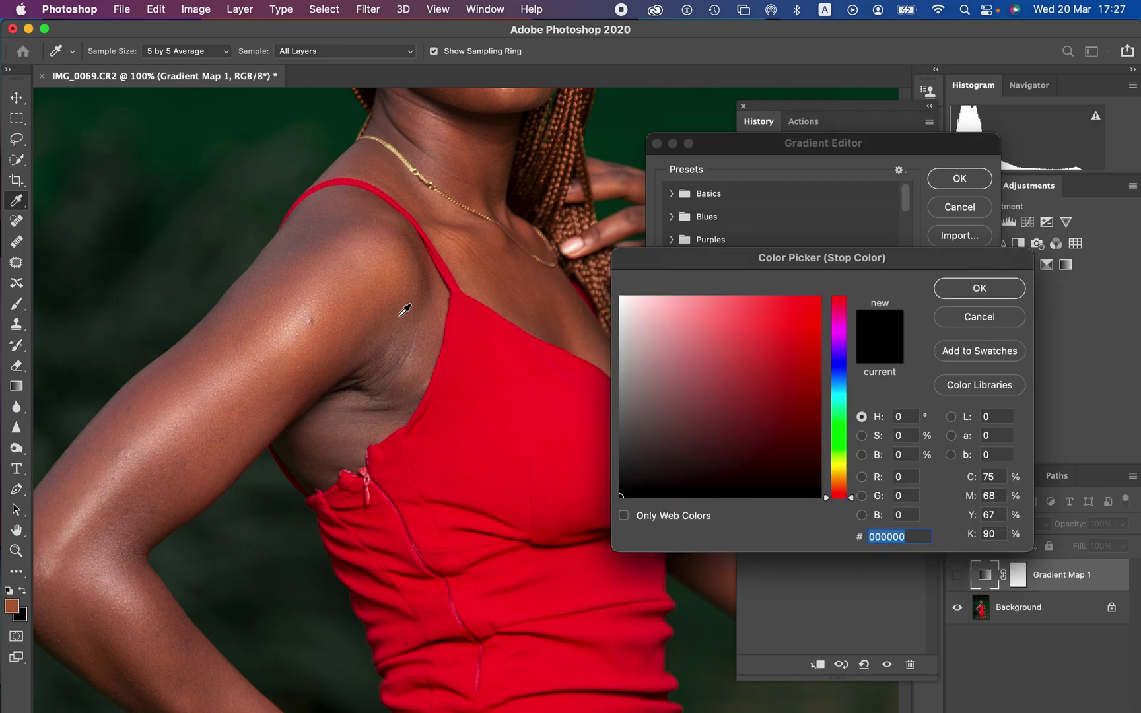
scroll(488, 233, up, 8)
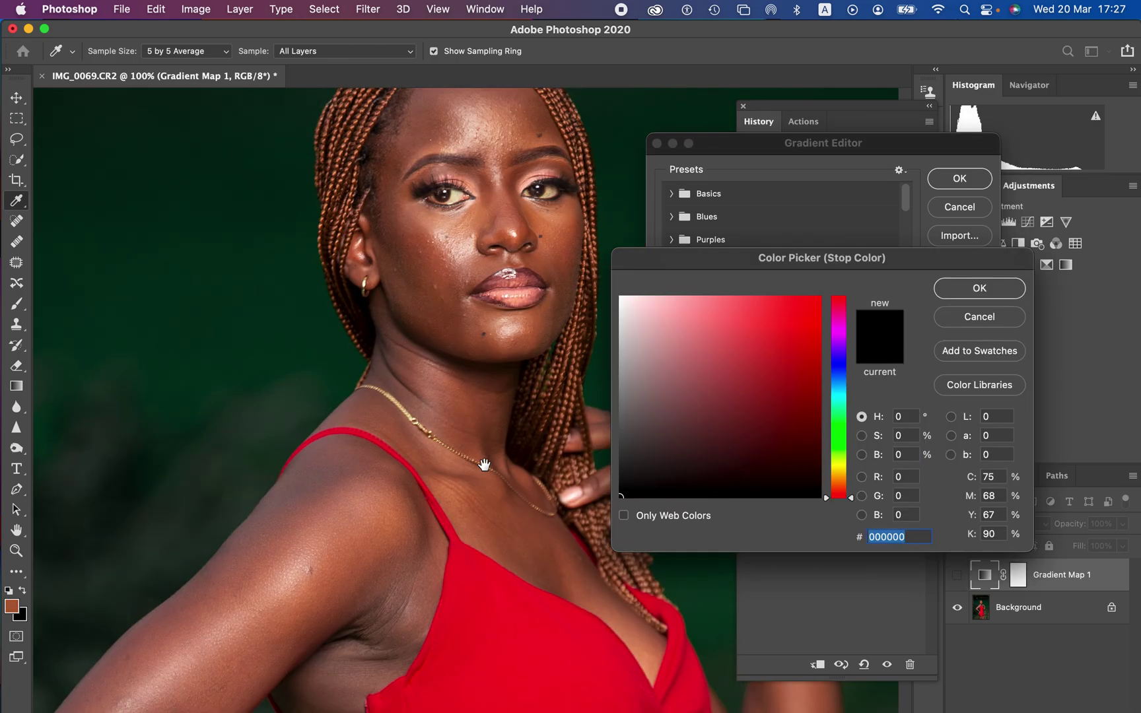
click(510, 332)
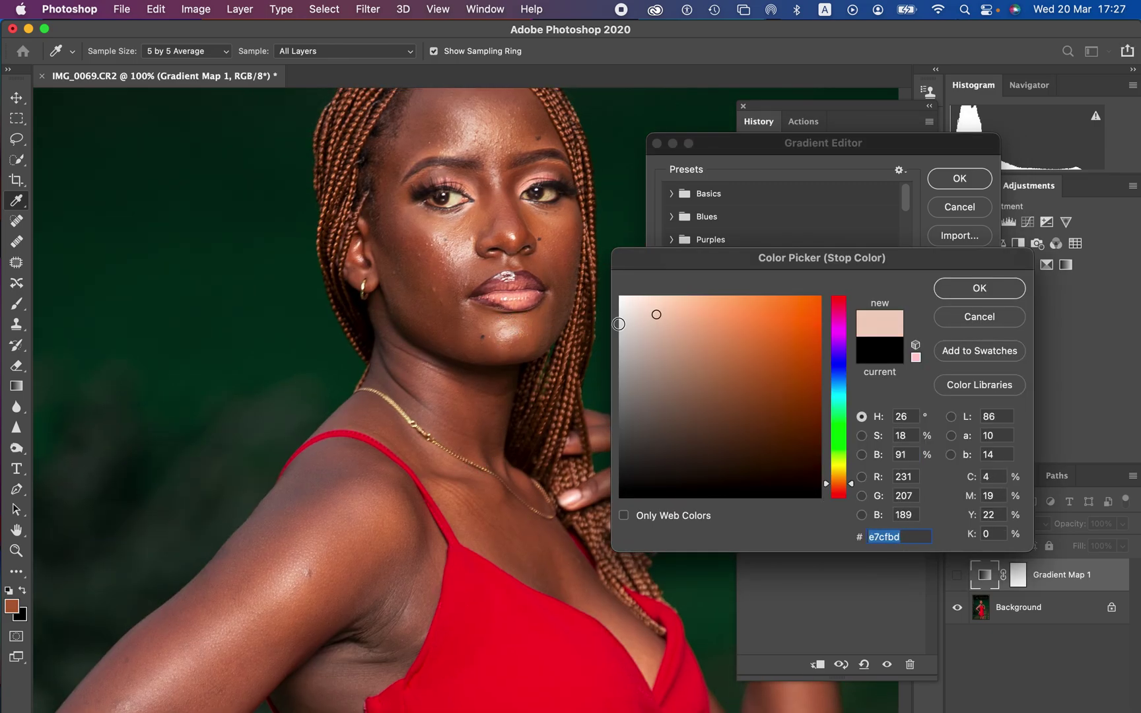
click(968, 301)
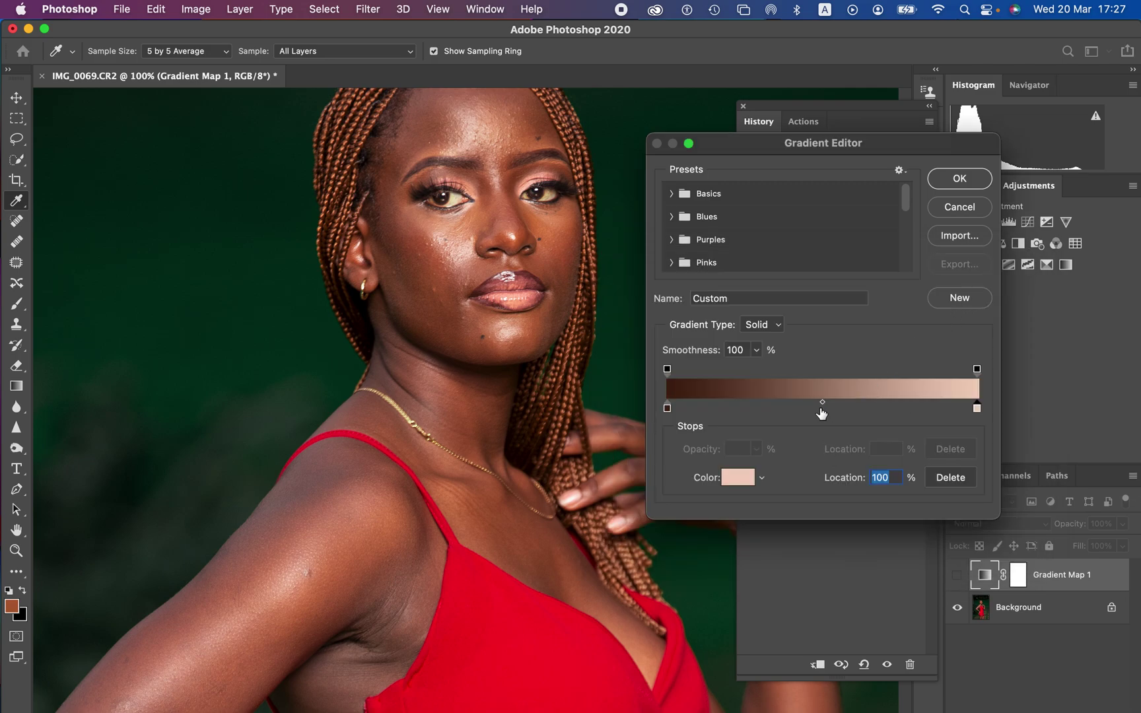
Step: Add a 50% middle stop with orange mid-tone c1855b sampled from the face, and apply the gradient
click(816, 408)
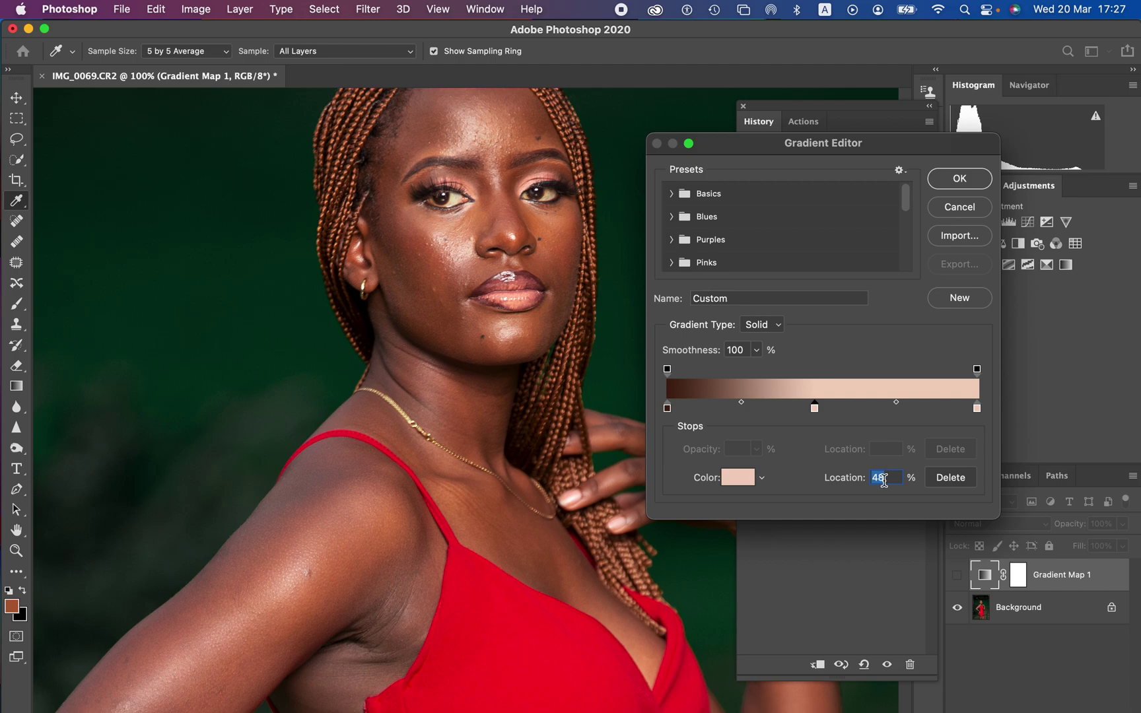
text(50)
click(738, 477)
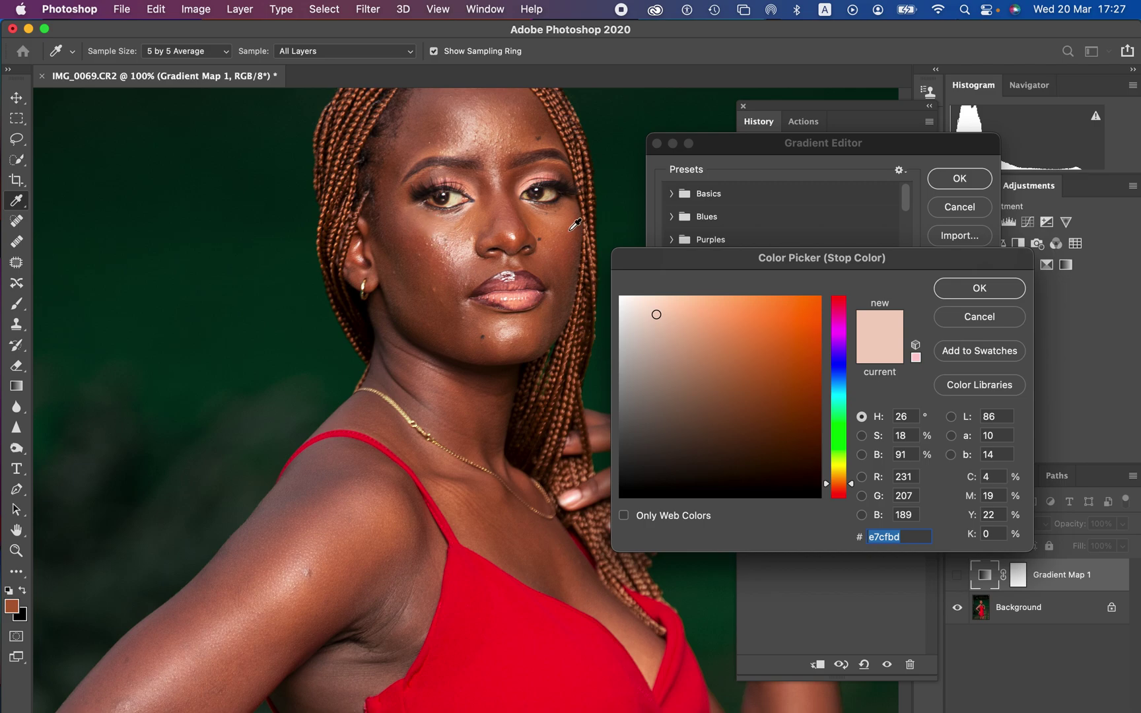
click(480, 216)
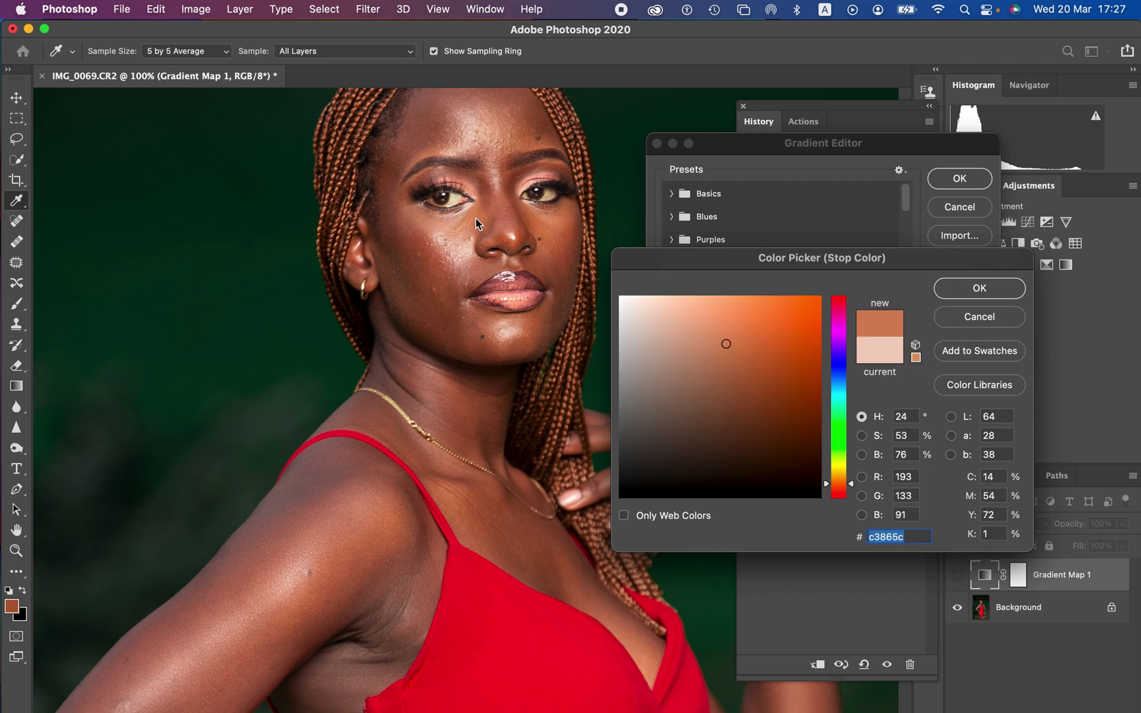
click(974, 294)
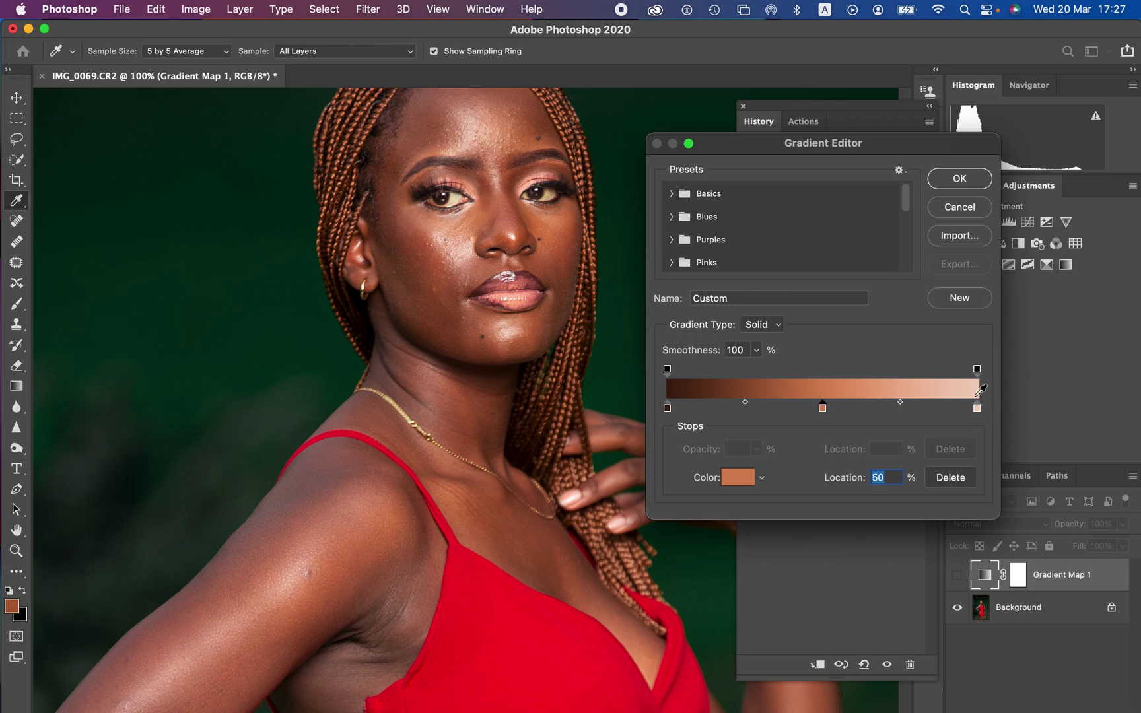
click(954, 179)
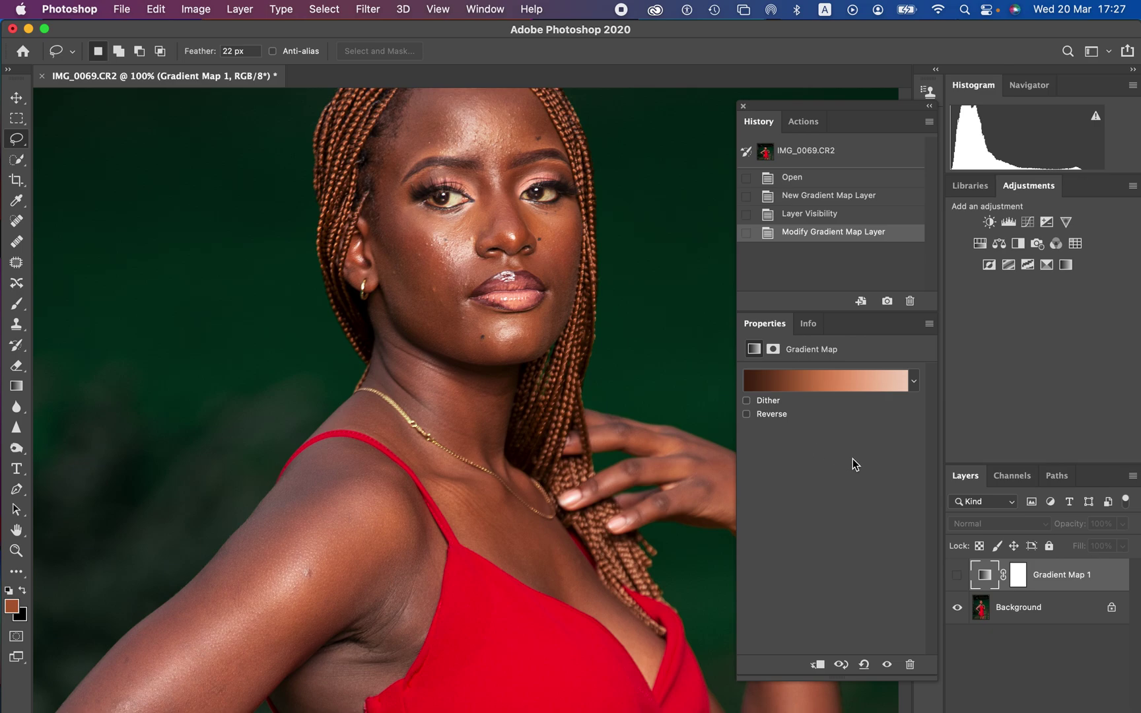
Step: Show Gradient Map 1, view the photo at 50%, and set the layer's blend mode to Color
click(957, 575)
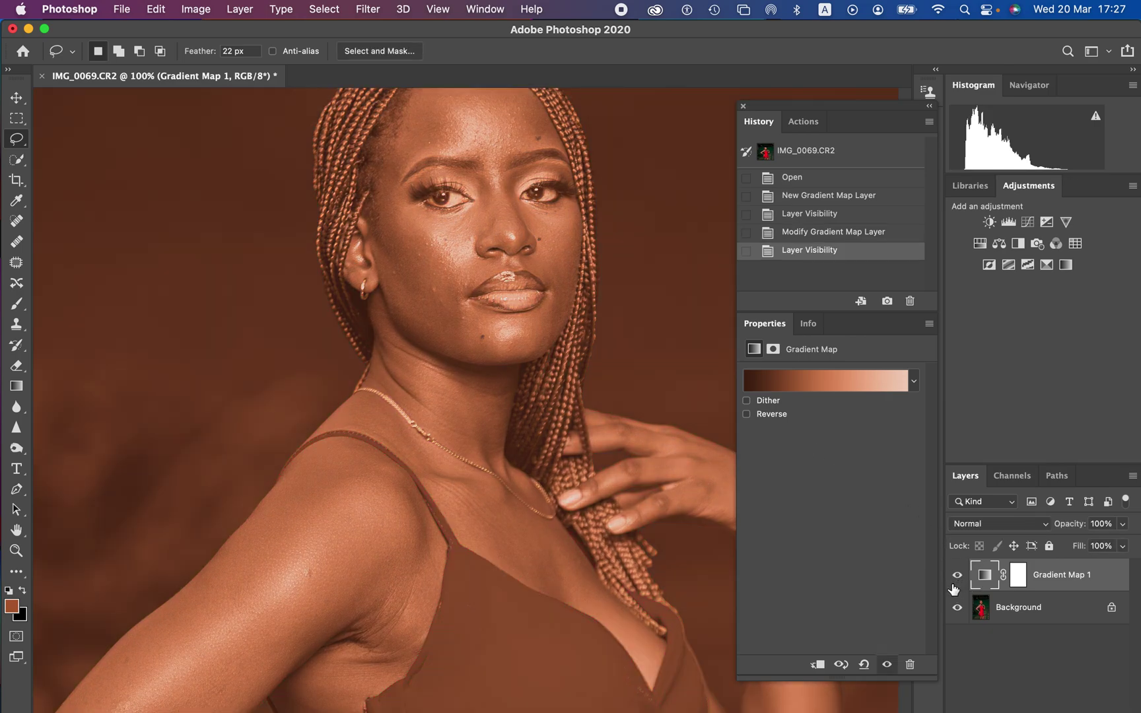
key(super+minus)
key(super+minus)
key(super+minus)
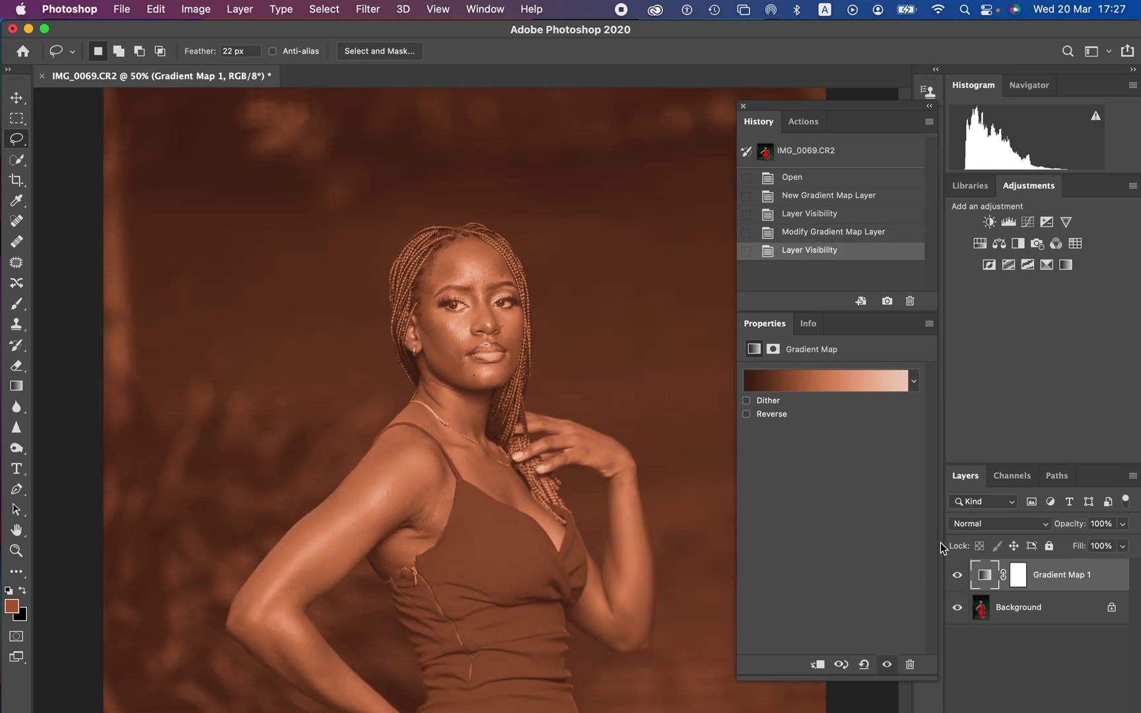
key(super+plus)
click(993, 524)
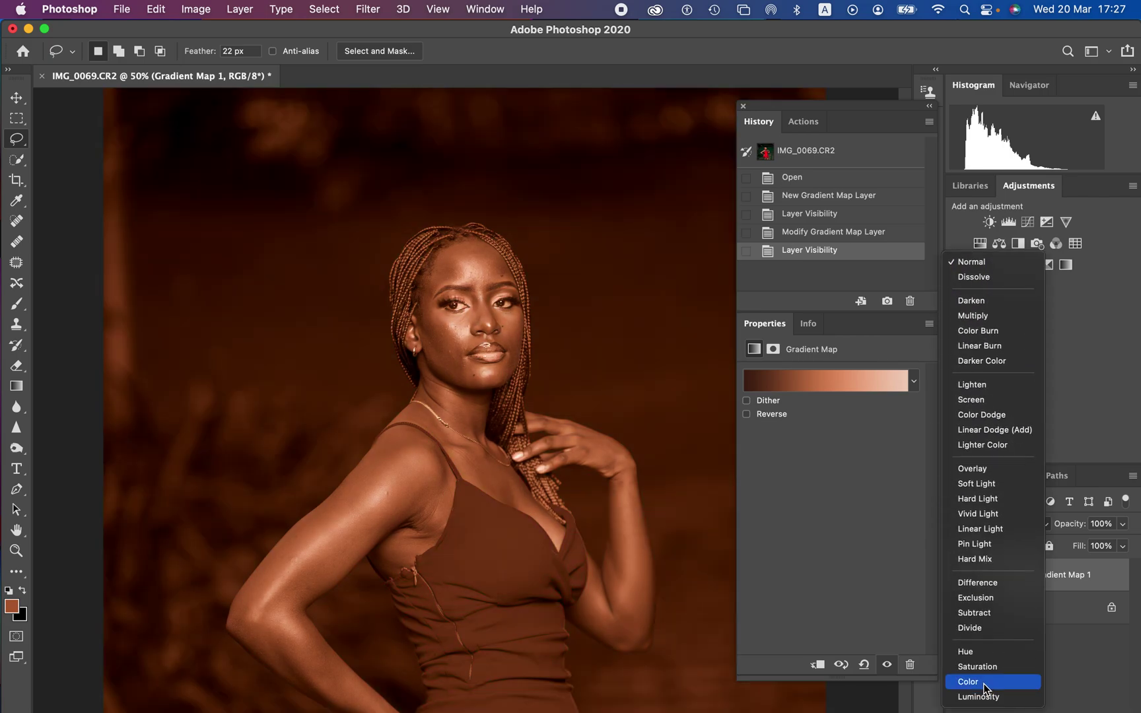
click(983, 686)
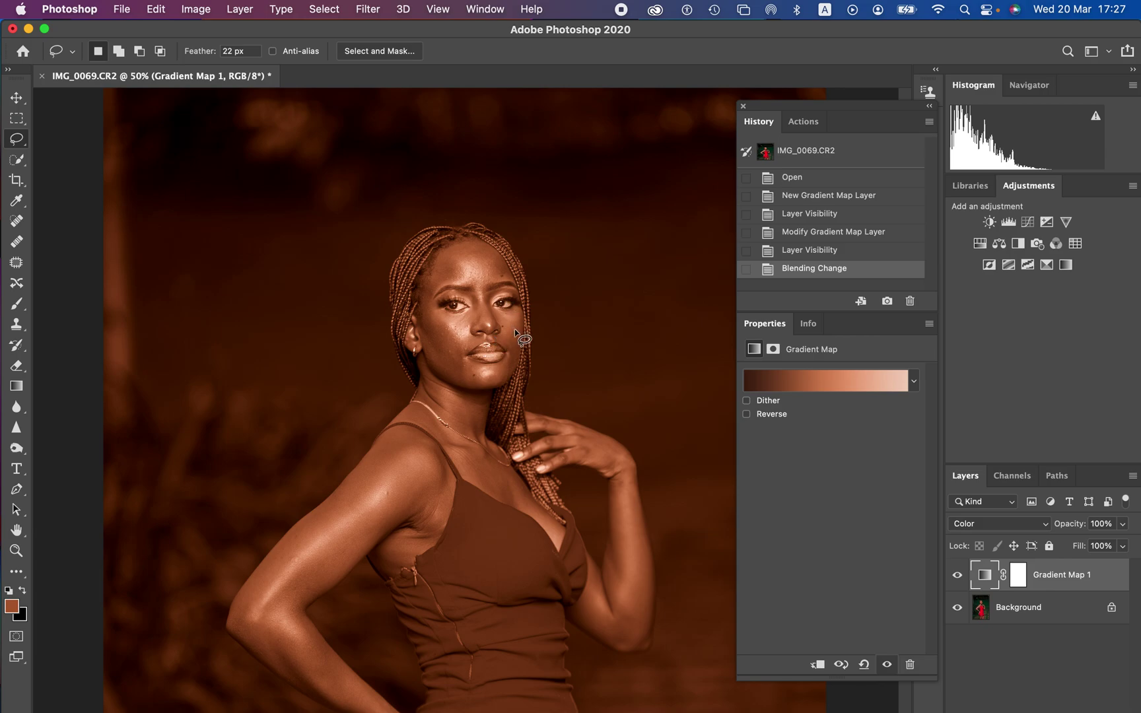
Step: Invert the Gradient Map 1 layer mask to black and select the Brush tool
click(1017, 580)
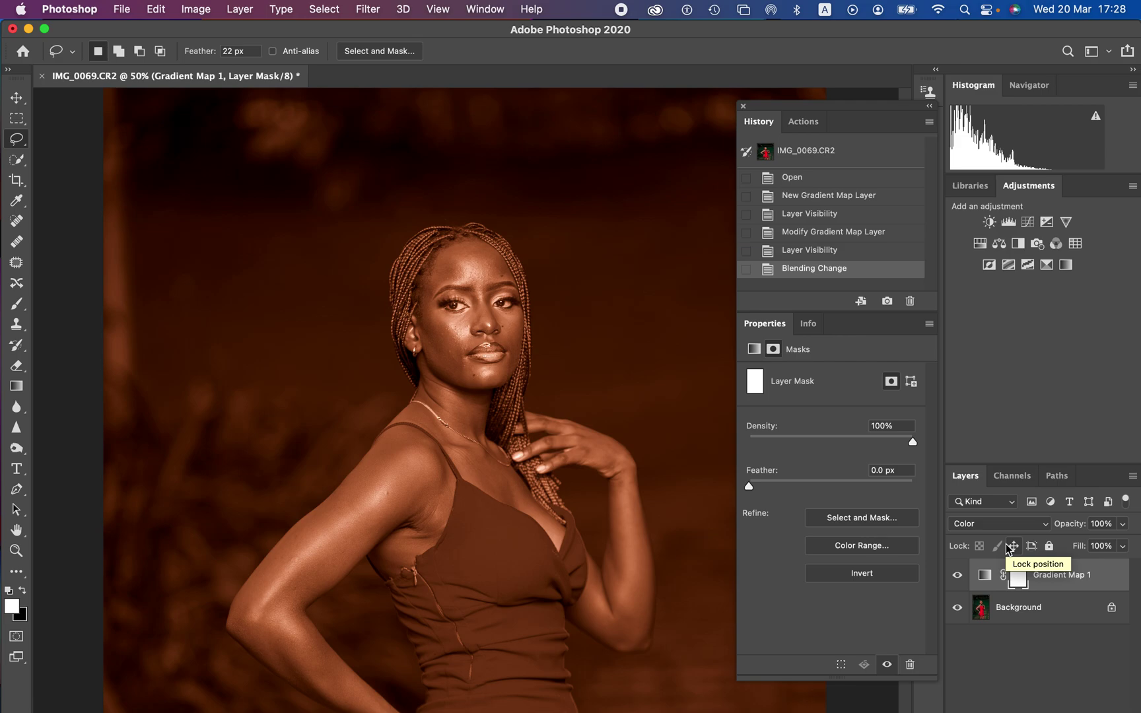
key(super+i)
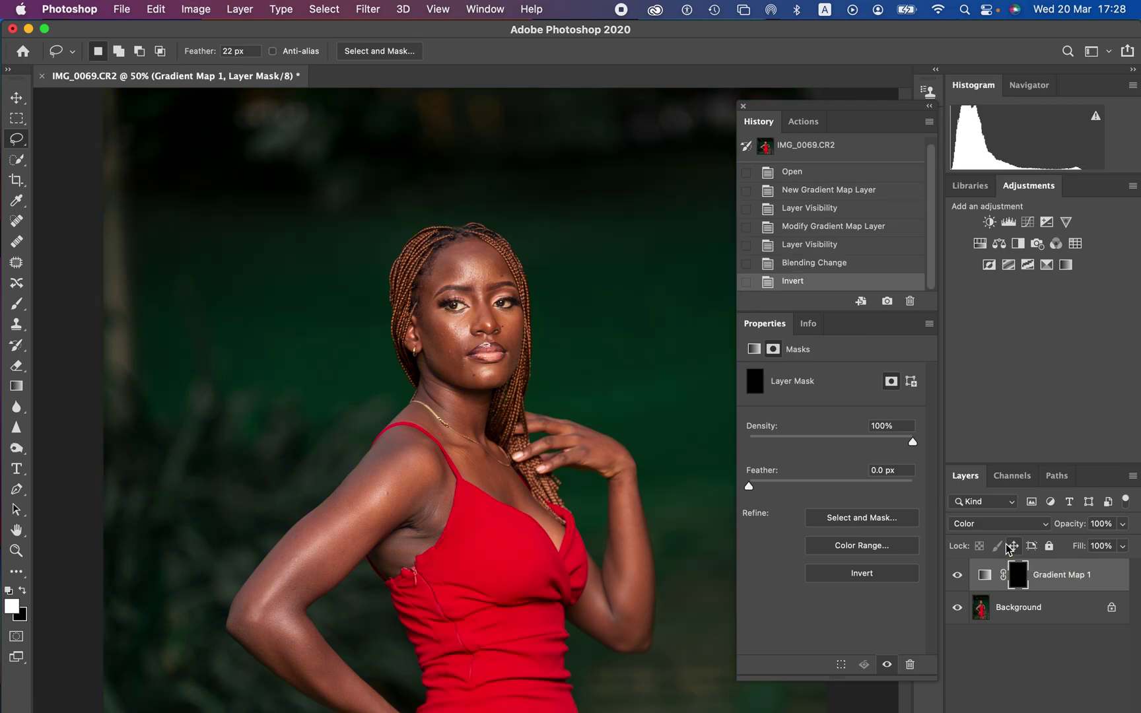
click(17, 305)
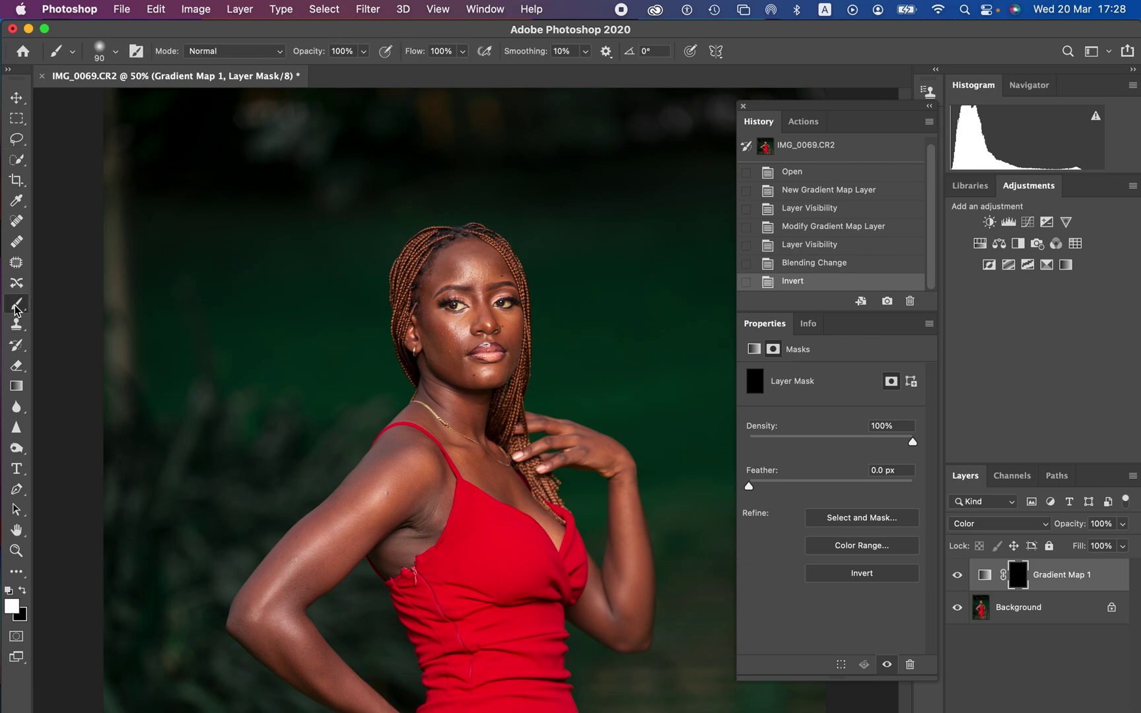
Step: Use a 90 px Soft Round brush at 0% hardness with white as the foreground colour
click(115, 51)
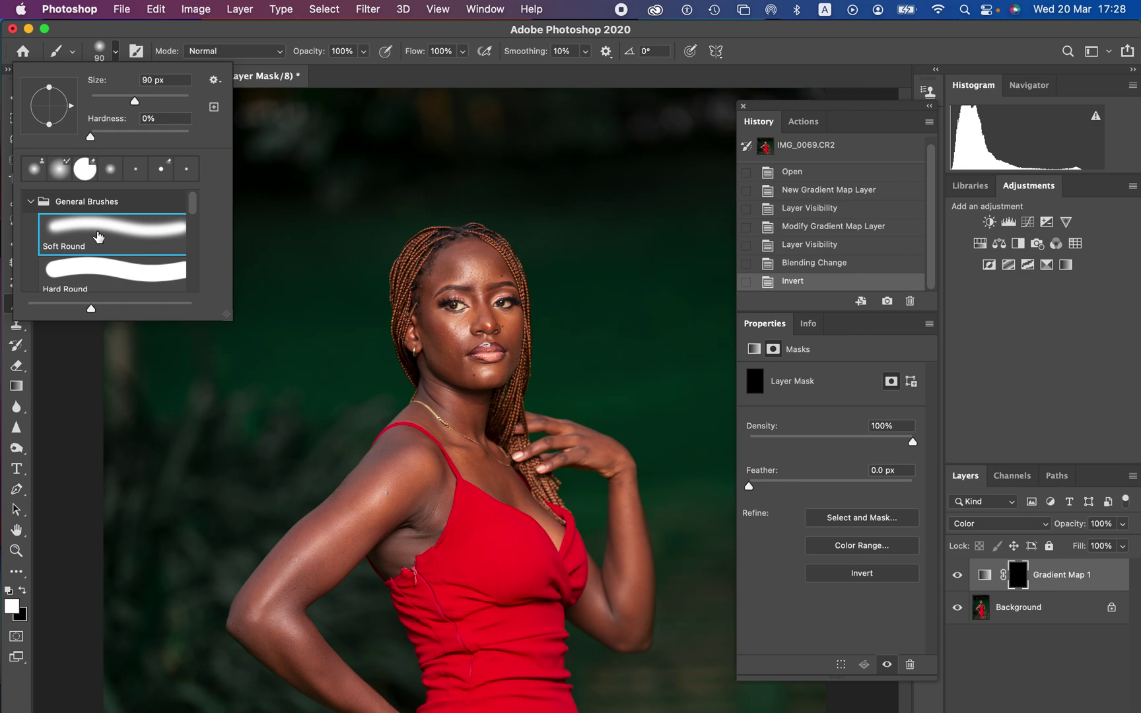
click(321, 41)
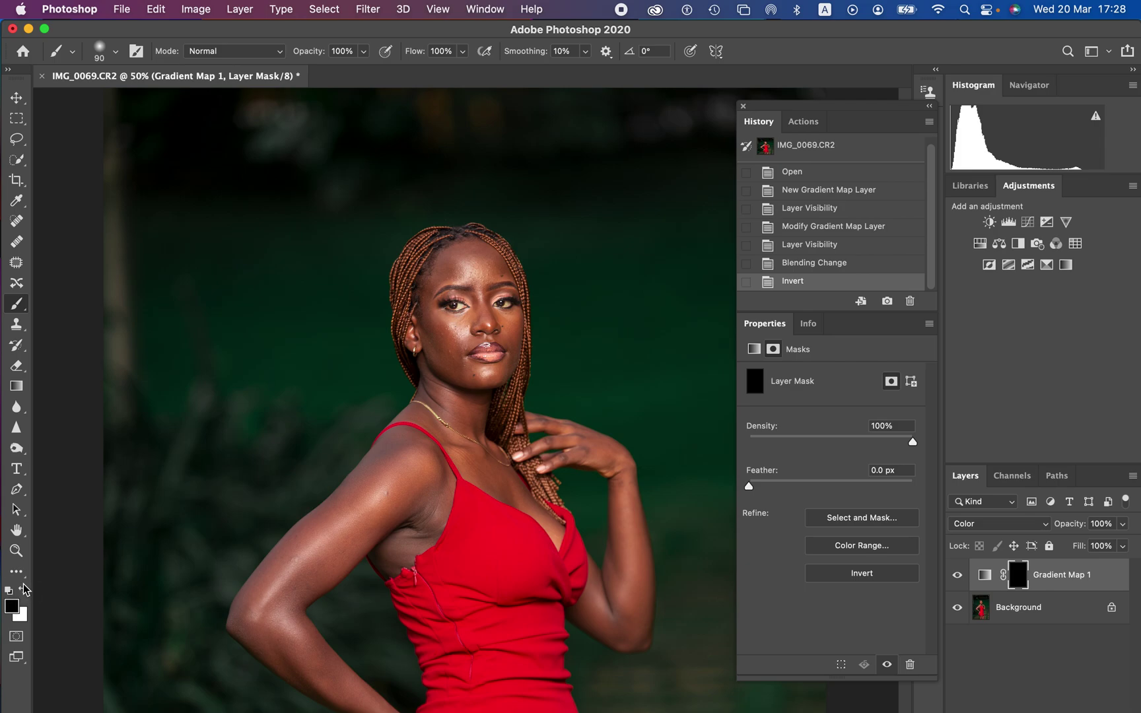
click(24, 591)
click(23, 590)
click(23, 591)
click(23, 590)
click(23, 590)
click(23, 590)
click(23, 590)
click(24, 591)
Step: With a 300 px white brush, paint the mask over the face, neck, arms and hand
key(super+minus)
key(super+minus)
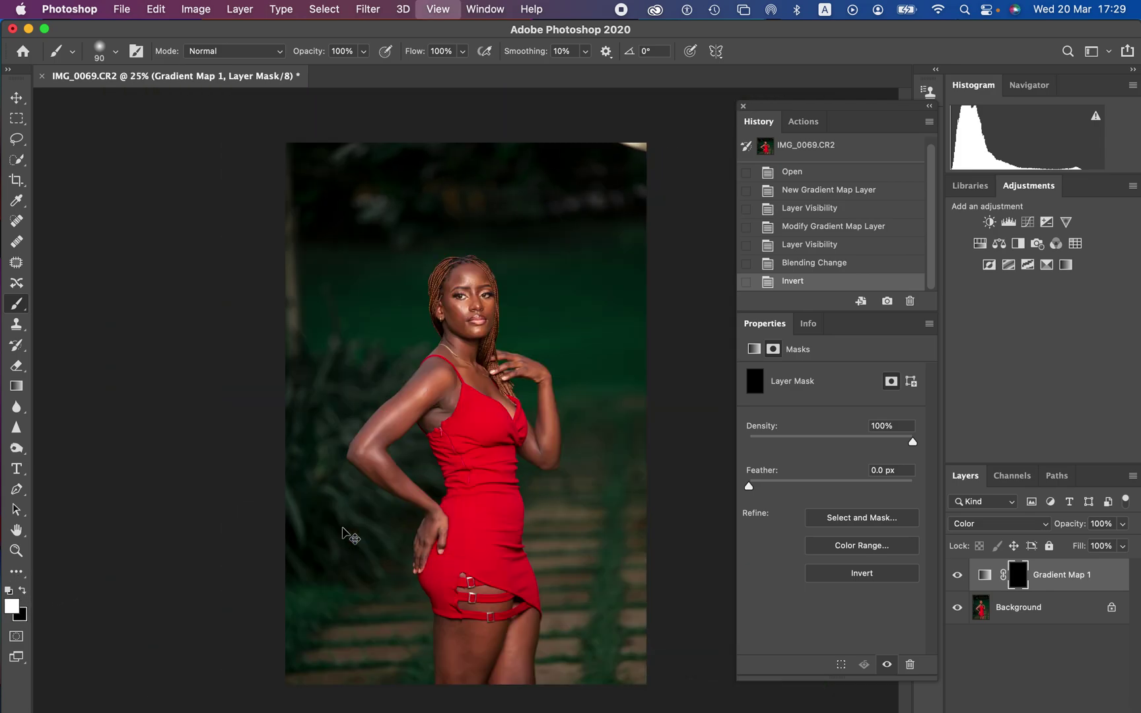
key(super+plus)
key(super+plus)
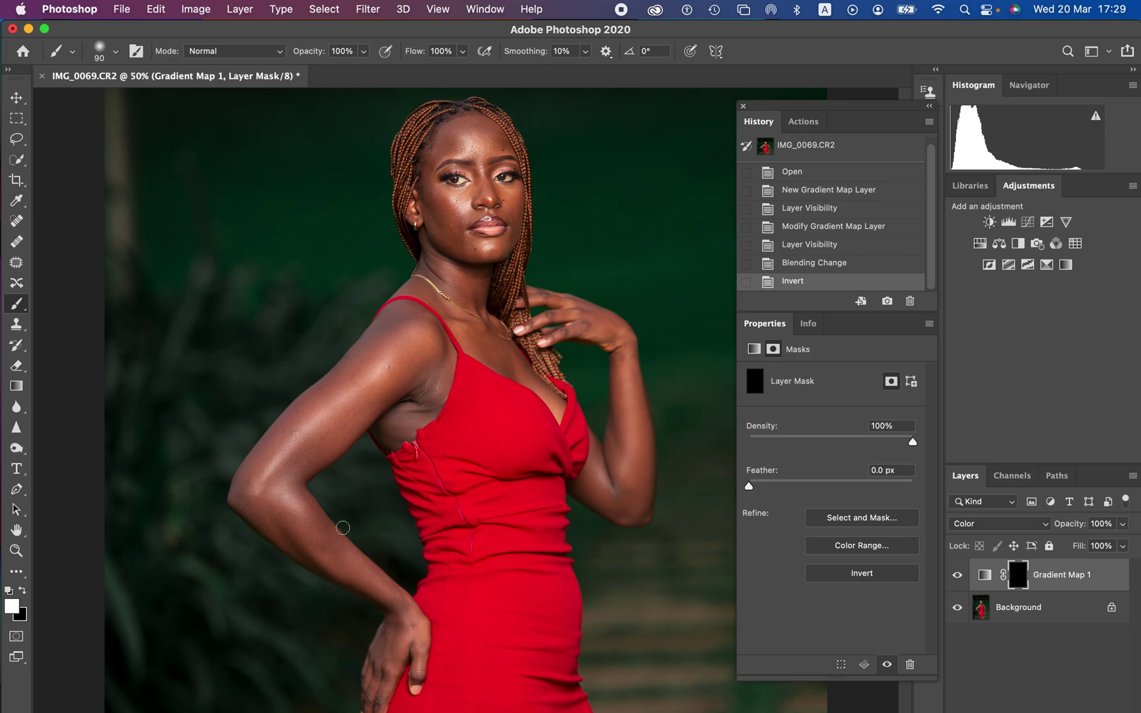
key(bracketright)
key(bracketright)
key(bracketright)
key(bracketright)
key(bracketright)
key(bracketright)
mouse_move(458, 286)
mouse_down()
mouse_move(465, 250)
mouse_move(444, 247)
mouse_move(453, 162)
mouse_move(488, 193)
mouse_move(484, 327)
mouse_move(561, 386)
mouse_up()
mouse_move(580, 312)
mouse_down()
mouse_move(628, 375)
mouse_move(639, 466)
mouse_move(624, 481)
mouse_move(604, 459)
mouse_move(637, 499)
mouse_up()
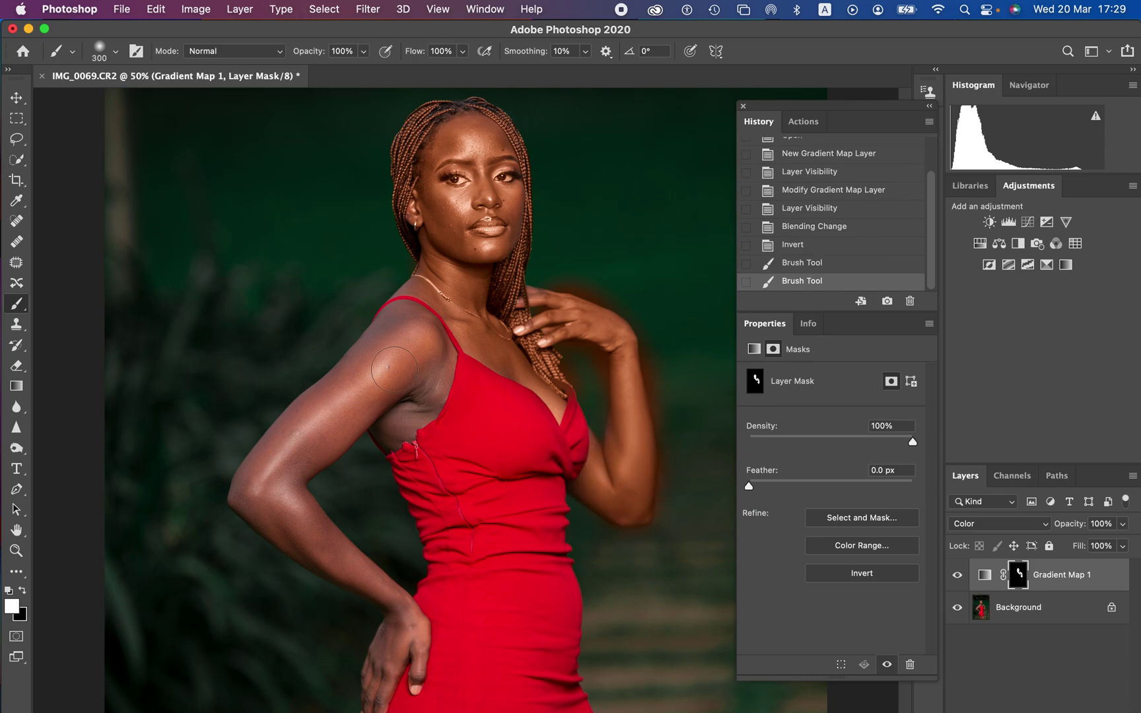
mouse_move(373, 387)
mouse_down()
mouse_move(312, 447)
mouse_move(346, 404)
mouse_up()
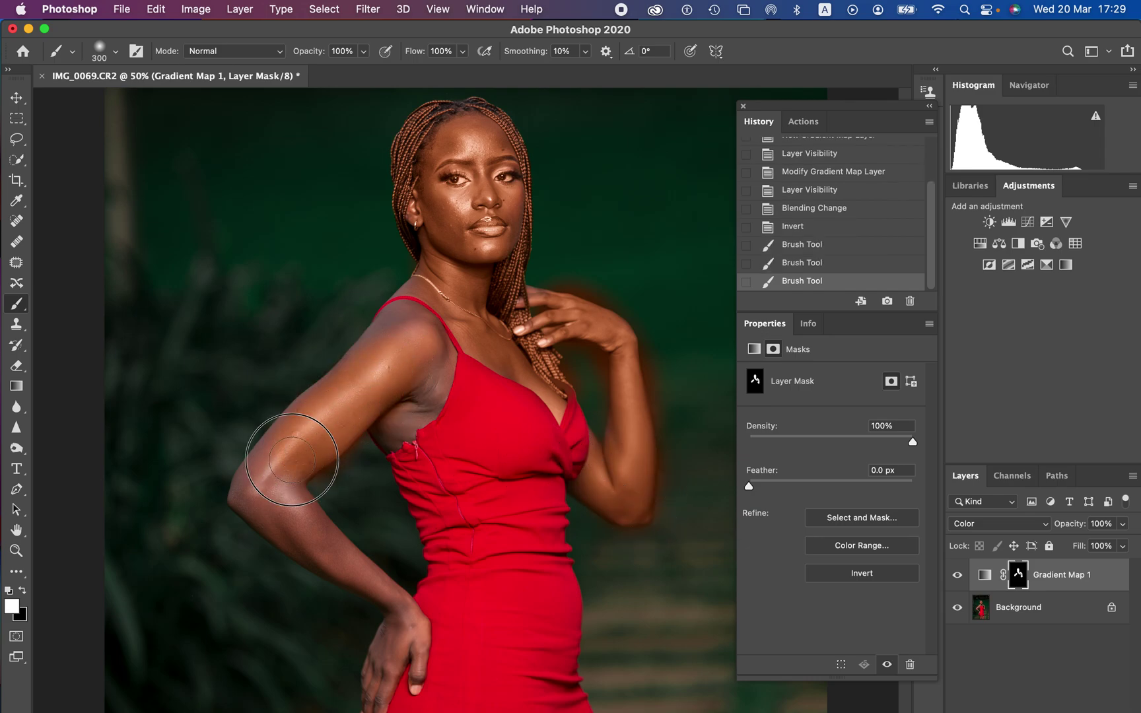
mouse_move(288, 462)
mouse_down()
mouse_move(270, 499)
mouse_move(379, 589)
mouse_move(407, 639)
mouse_move(383, 690)
mouse_move(399, 638)
mouse_move(387, 603)
mouse_move(323, 527)
mouse_move(270, 502)
mouse_move(261, 463)
mouse_move(390, 326)
mouse_move(414, 376)
mouse_move(396, 414)
mouse_move(423, 394)
mouse_move(415, 338)
mouse_move(430, 360)
mouse_up()
mouse_move(439, 281)
mouse_down()
mouse_move(399, 255)
mouse_move(422, 238)
mouse_up()
mouse_move(448, 191)
mouse_down()
mouse_move(466, 198)
mouse_move(521, 165)
mouse_move(525, 224)
mouse_up()
mouse_move(581, 340)
mouse_down()
mouse_move(560, 376)
mouse_move(567, 402)
mouse_move(615, 405)
mouse_move(634, 424)
mouse_move(623, 361)
mouse_move(596, 317)
mouse_move(528, 310)
mouse_up()
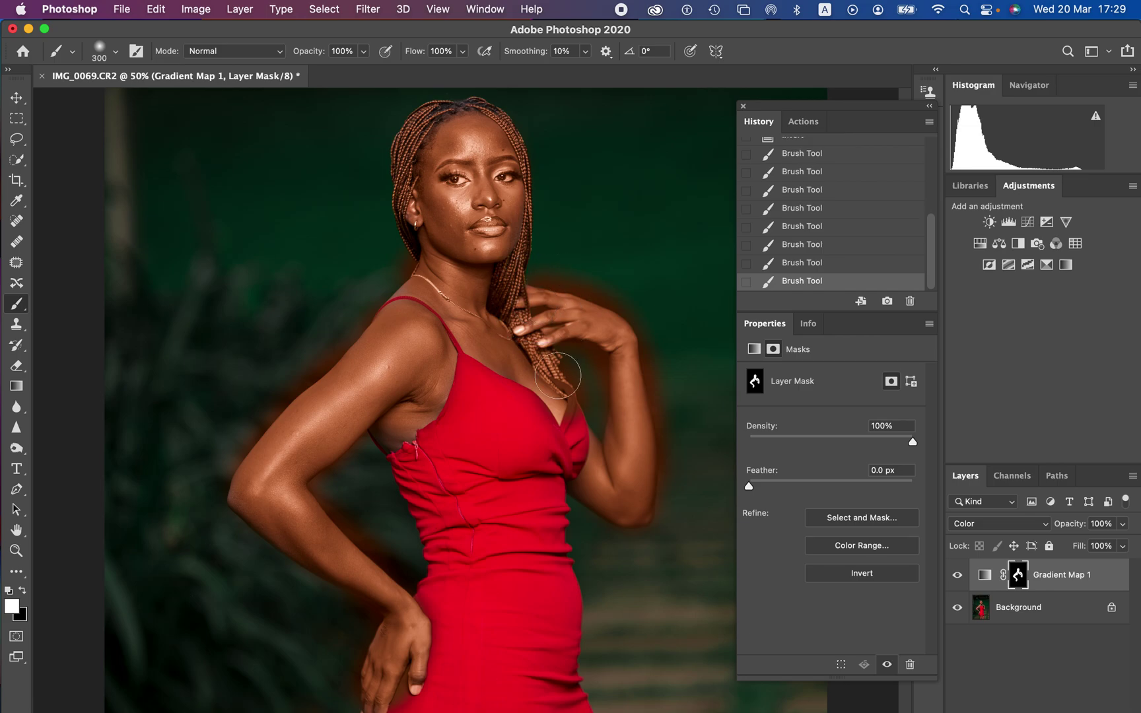
Step: Paint the thigh, then with a 175 px brush fill the skin between the dress straps and above the buckle
scroll(526, 581, down, 10)
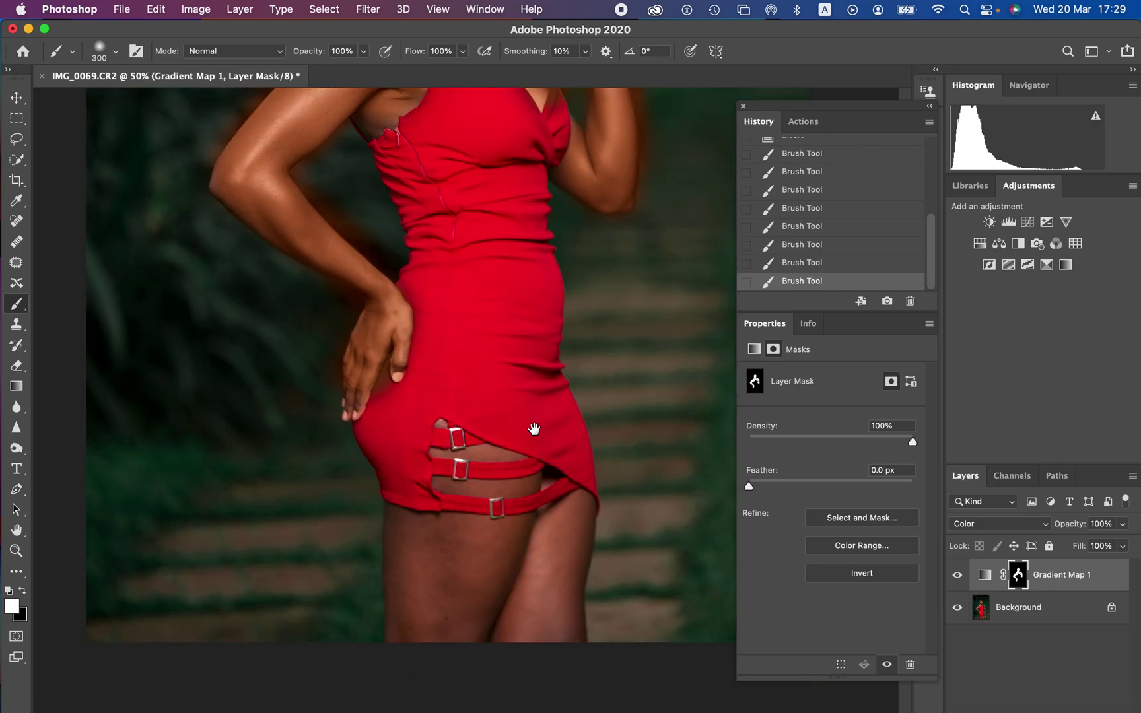
mouse_move(395, 534)
mouse_down()
mouse_move(454, 535)
mouse_move(441, 591)
mouse_move(469, 571)
mouse_move(466, 614)
mouse_move(407, 565)
mouse_move(556, 545)
mouse_move(549, 593)
mouse_move(568, 505)
mouse_move(569, 611)
mouse_move(542, 579)
mouse_up()
key(bracketleft)
key(bracketleft)
key(bracketleft)
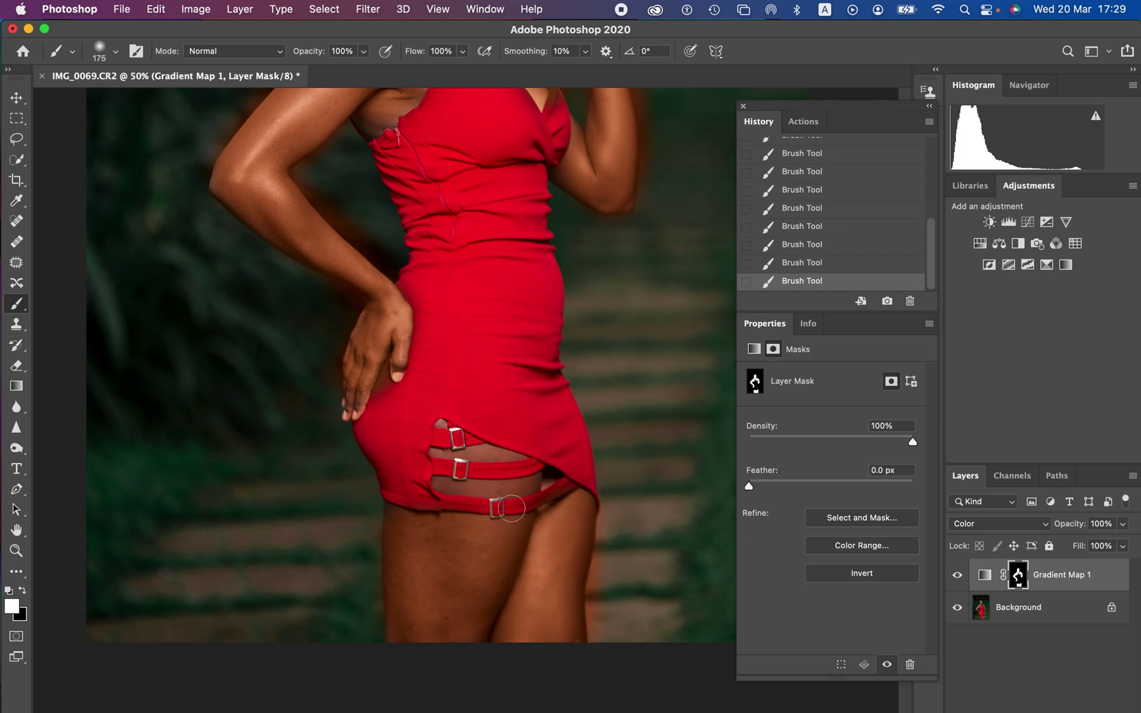
mouse_move(453, 487)
mouse_down()
mouse_move(444, 482)
mouse_move(537, 487)
mouse_move(453, 455)
mouse_move(510, 454)
mouse_move(498, 454)
mouse_up()
click(442, 422)
key(super+0)
scroll(446, 598, up, 2)
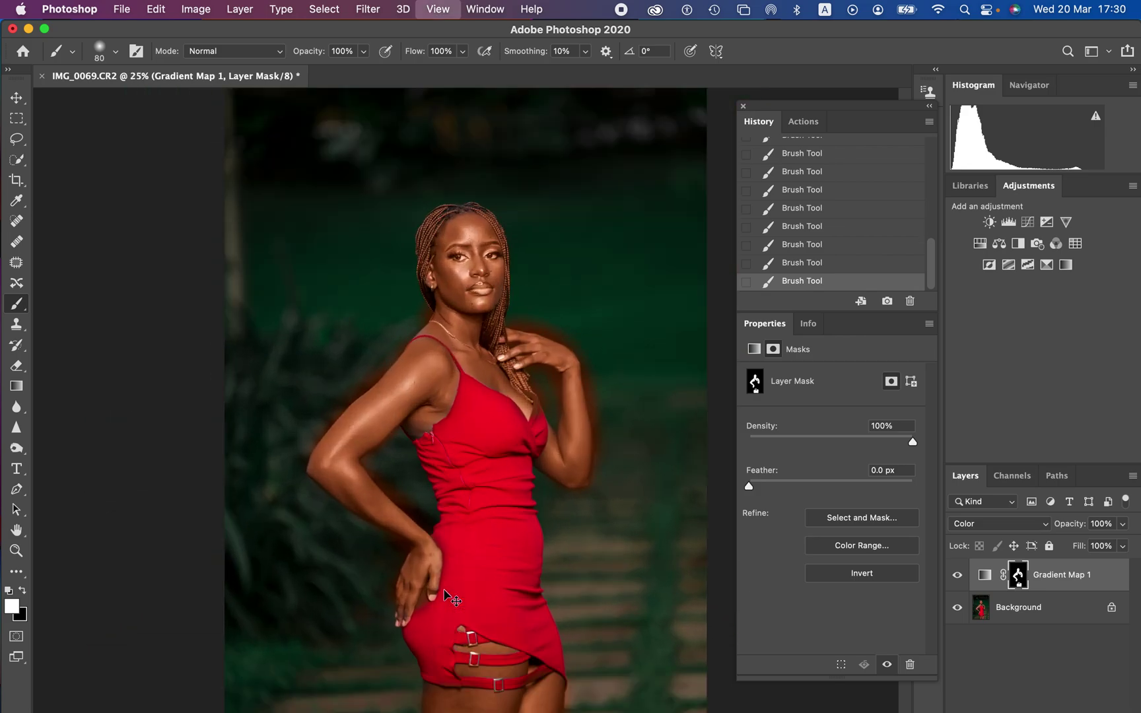
Step: Paint black on the mask to remove the orange halo above the hand and along the arm edges
click(24, 593)
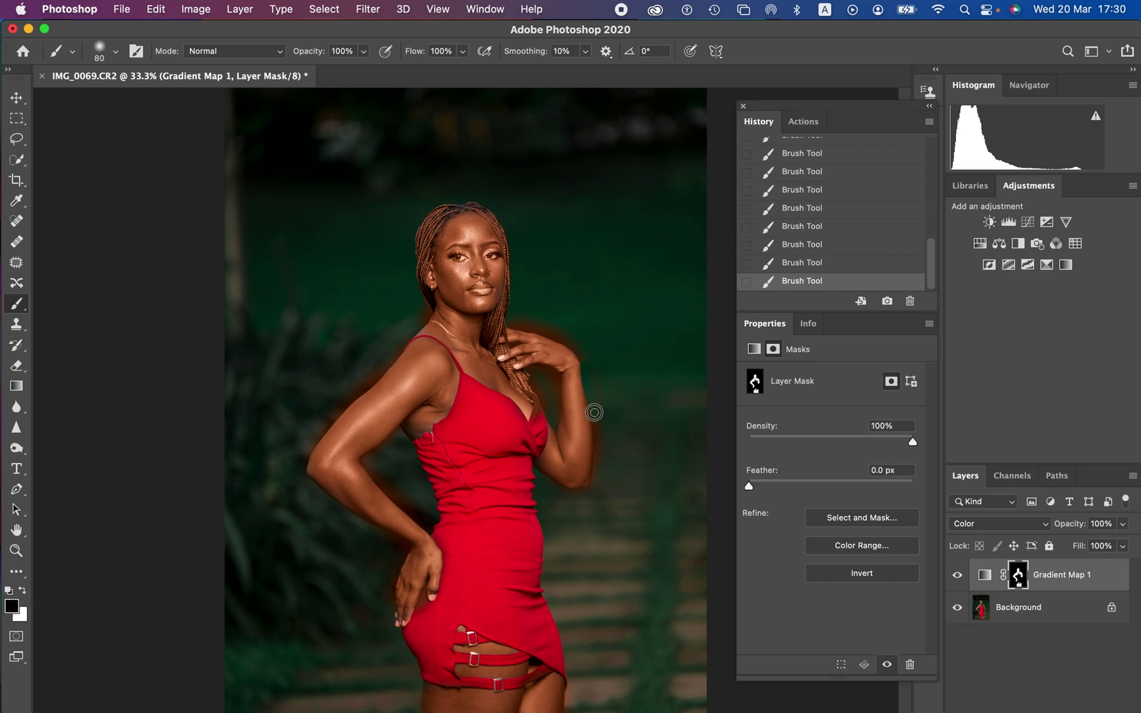
key(super+plus)
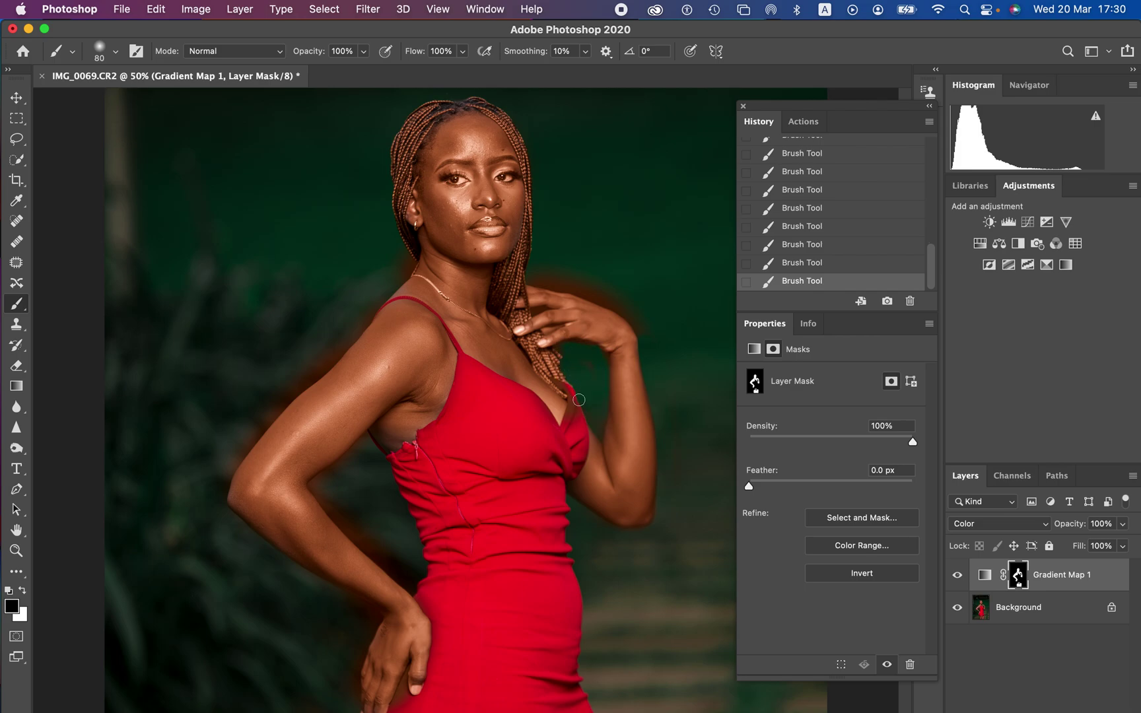
click(589, 402)
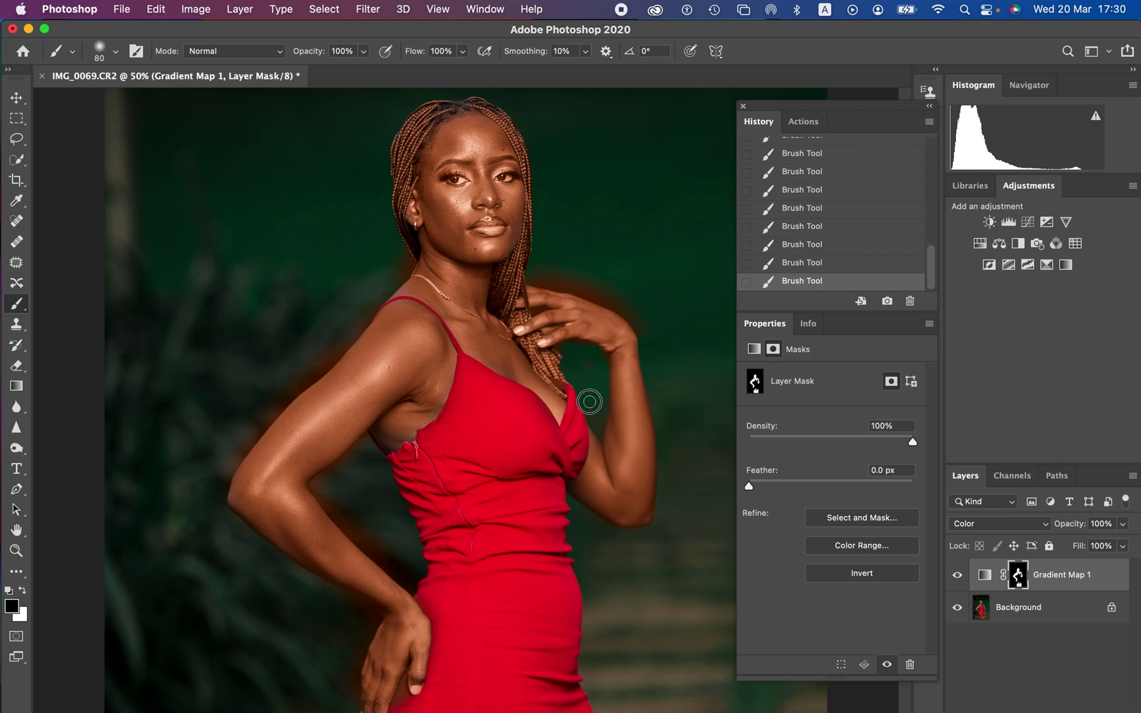
mouse_move(535, 275)
mouse_down()
mouse_move(610, 301)
mouse_move(594, 286)
mouse_move(533, 272)
mouse_up()
click(335, 351)
mouse_move(335, 351)
mouse_down()
mouse_move(281, 396)
mouse_move(239, 465)
mouse_up()
click(340, 517)
mouse_move(340, 517)
mouse_down()
mouse_move(410, 566)
mouse_move(432, 606)
mouse_move(435, 693)
mouse_move(403, 696)
mouse_move(406, 674)
mouse_move(394, 704)
mouse_up()
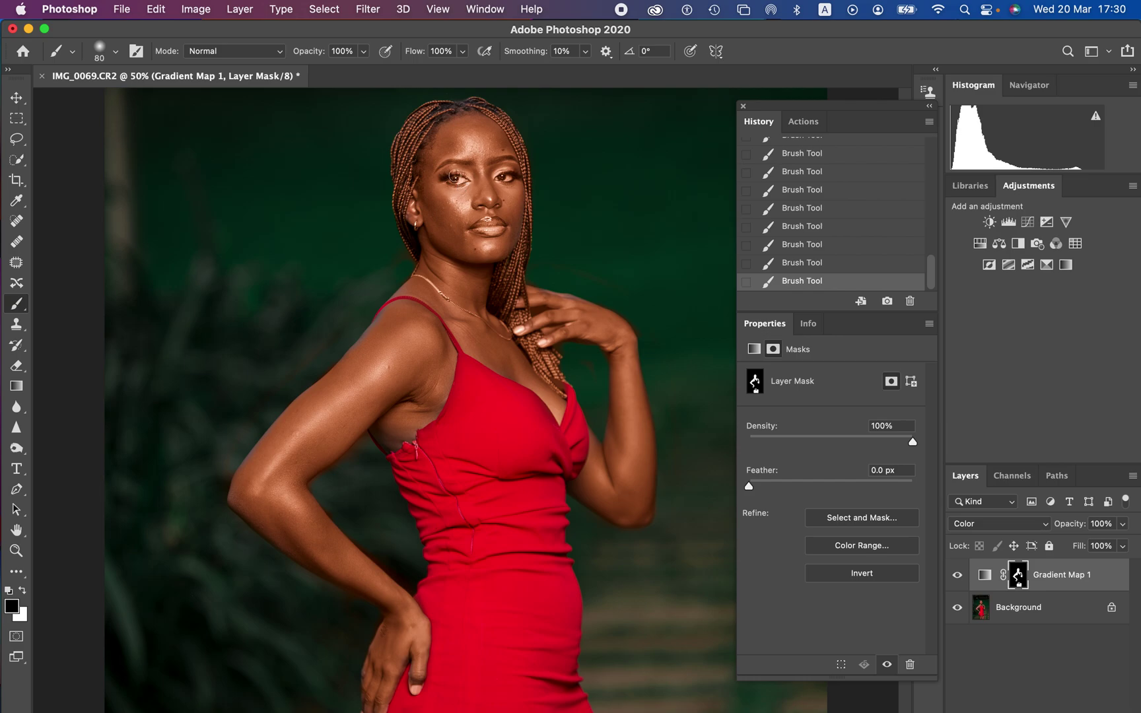
Step: Mask the effect off the eye and lips, then restore white as the painting colour
drag(460, 173, 507, 178)
drag(490, 226, 496, 224)
click(22, 593)
Step: Lower Gradient Map 1's opacity by scrubbing the Opacity label and entering 50
key(super+minus)
key(super+minus)
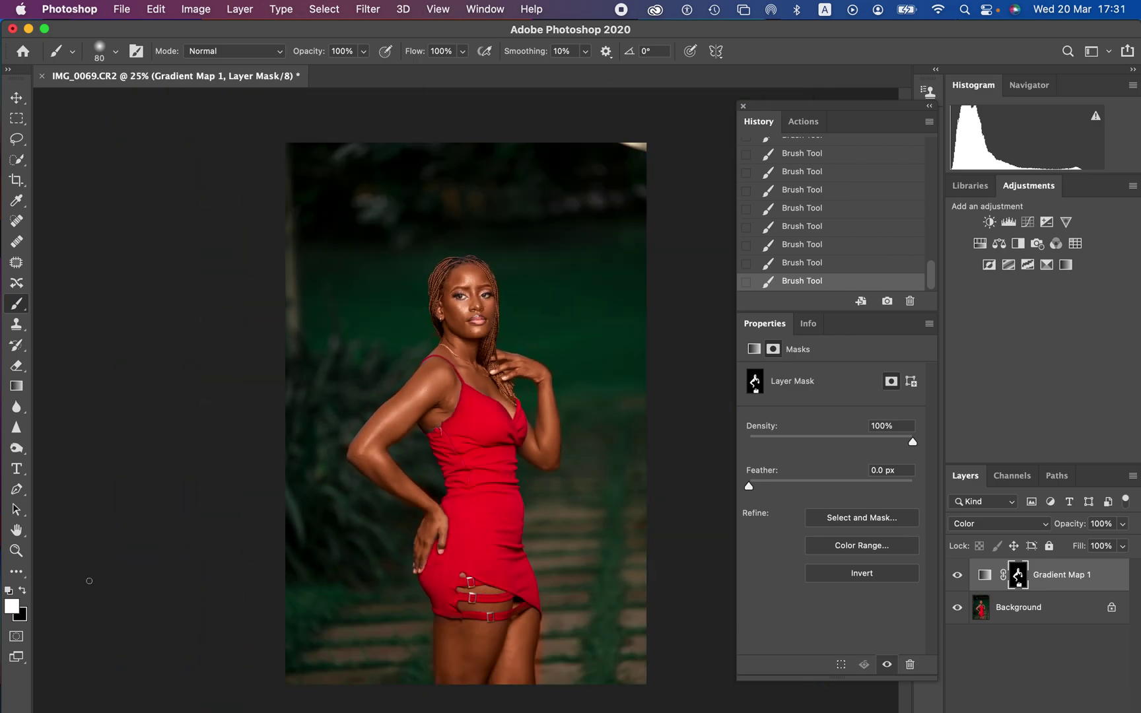
key(x)
mouse_move(1074, 530)
mouse_down()
mouse_move(1051, 530)
mouse_move(1068, 529)
mouse_up()
text(50)
key(Return)
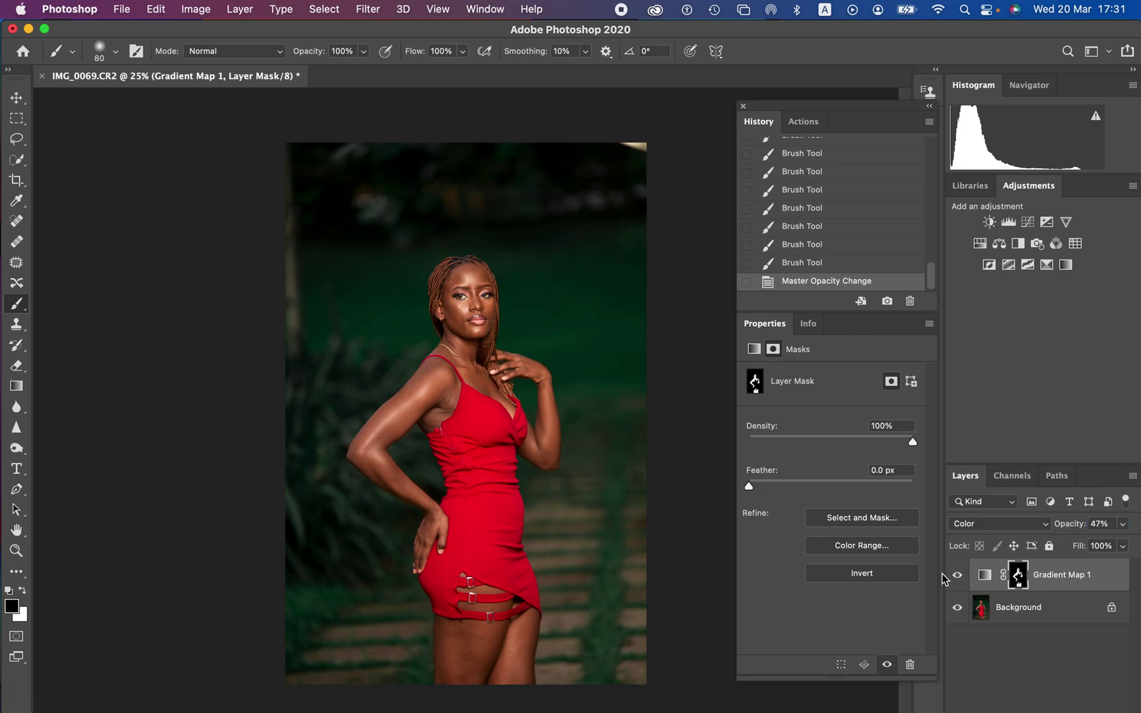
Step: Toggle Gradient Map 1's visibility repeatedly to compare the portrait with and without it
click(956, 577)
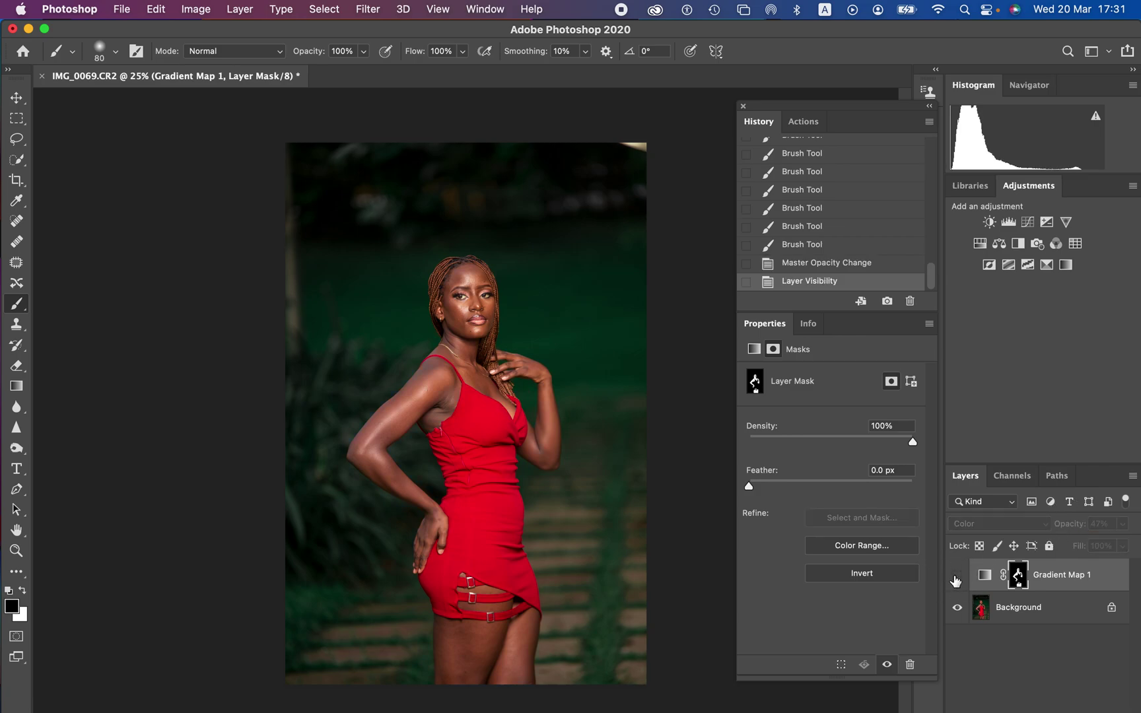
click(956, 577)
click(957, 578)
click(958, 579)
click(959, 579)
click(958, 578)
click(959, 578)
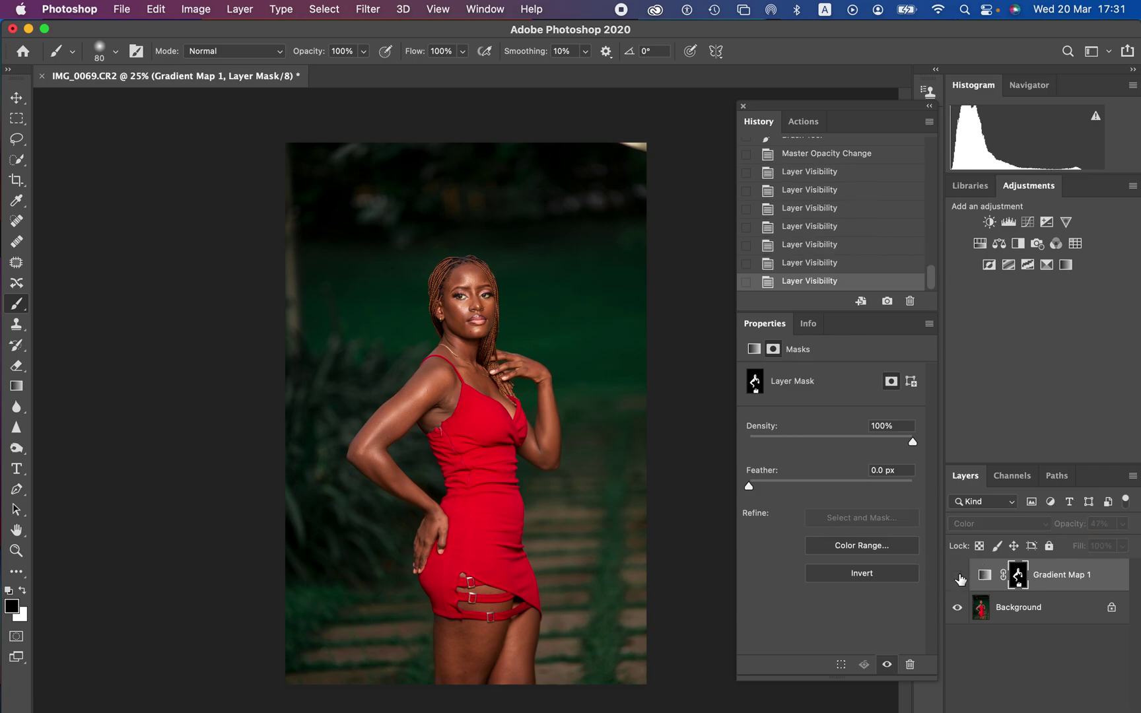
click(959, 579)
click(960, 578)
click(960, 578)
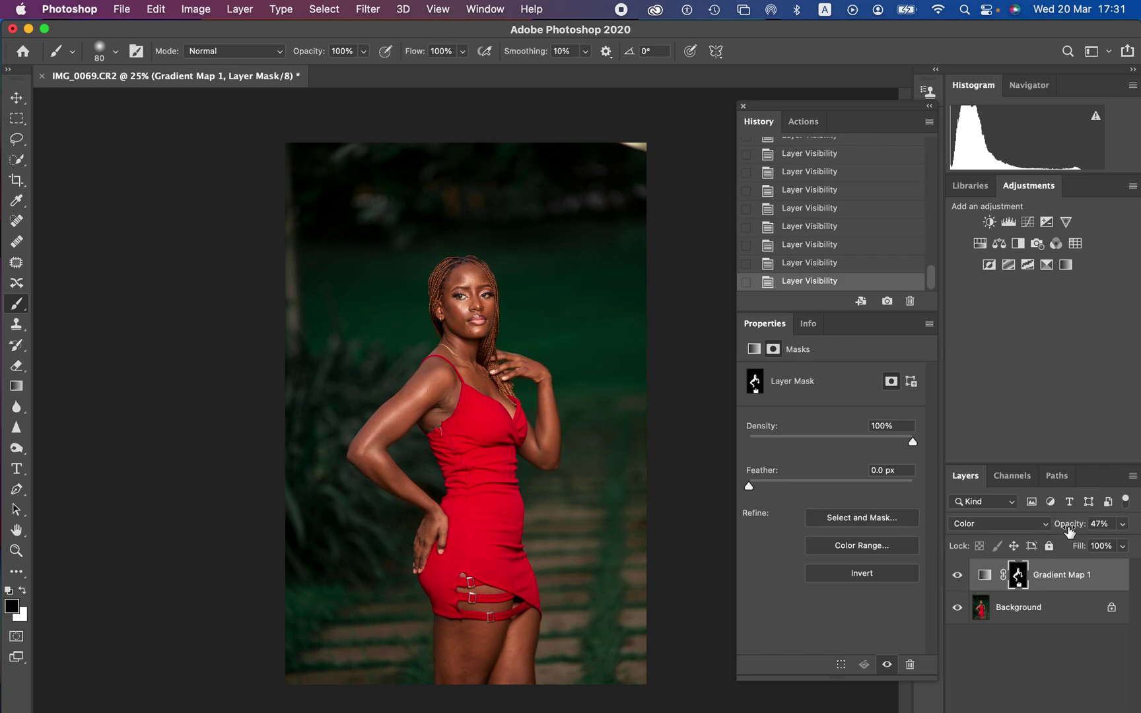
Step: Raise the opacity to 59%, zoom to 33.3%, and recheck the effect, leaving the layer visible
drag(1069, 531, 1077, 531)
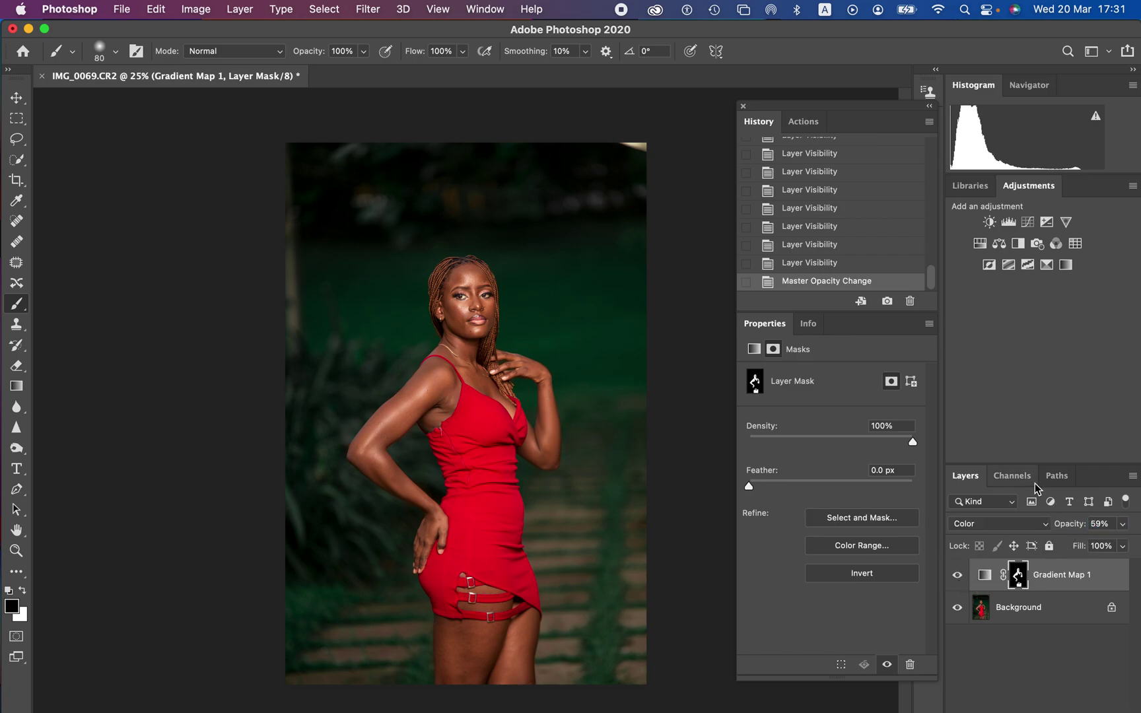
key(super+equal)
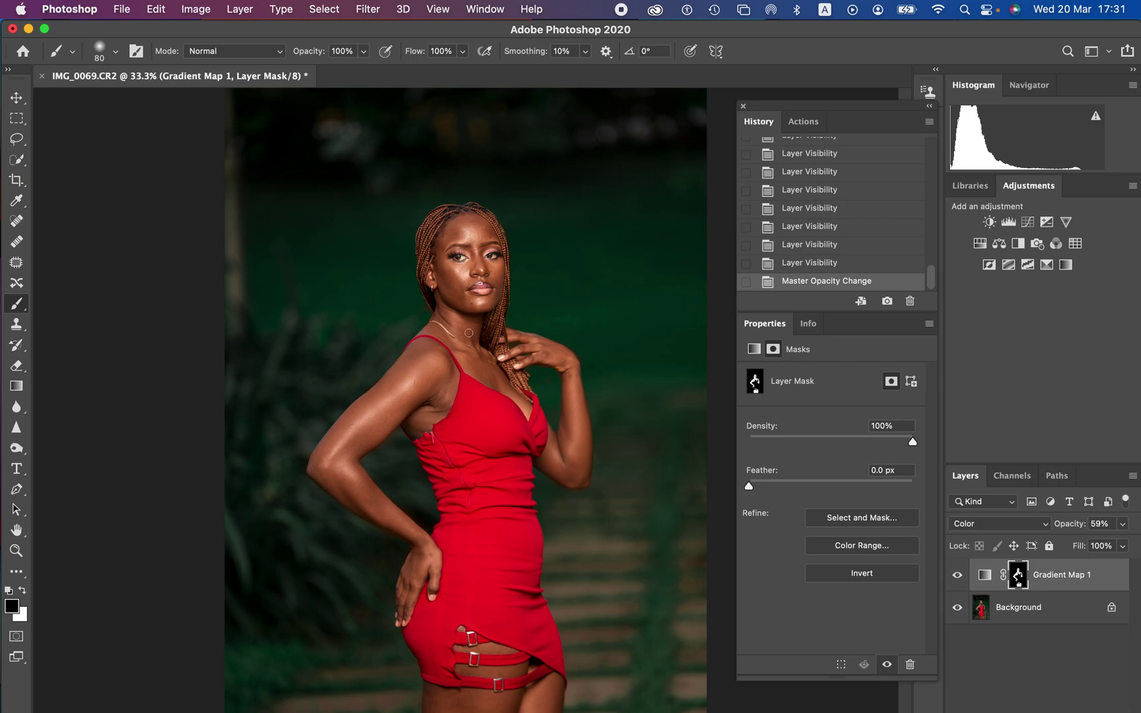
click(958, 577)
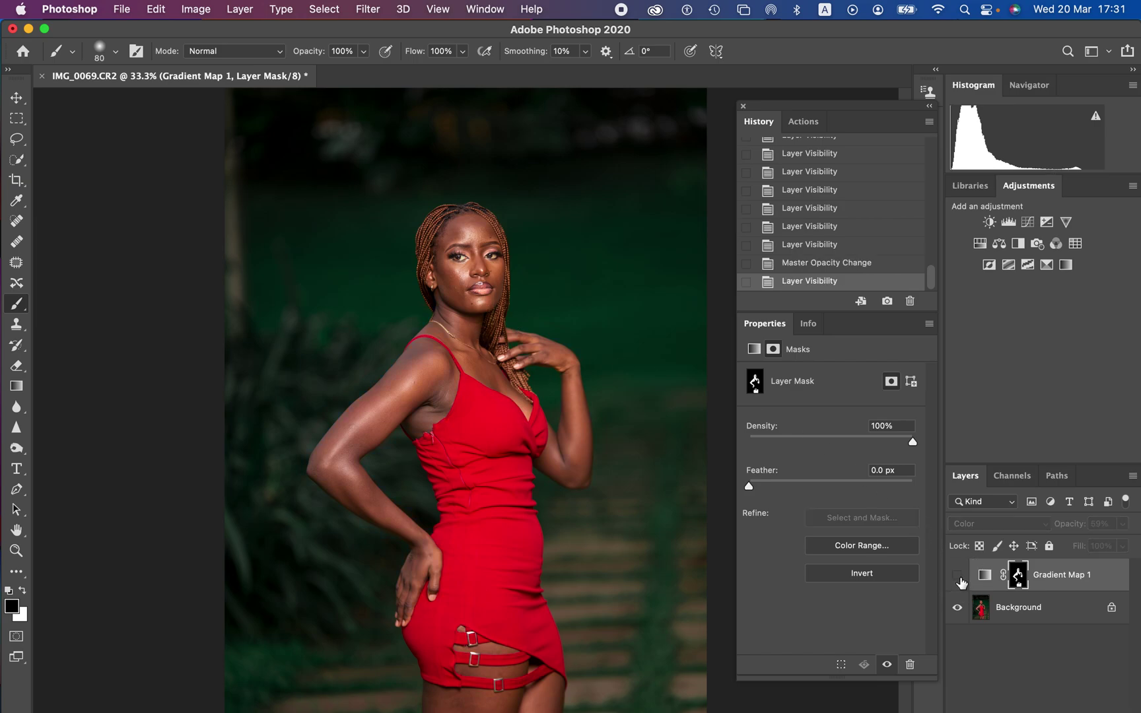
click(959, 577)
click(958, 575)
click(958, 575)
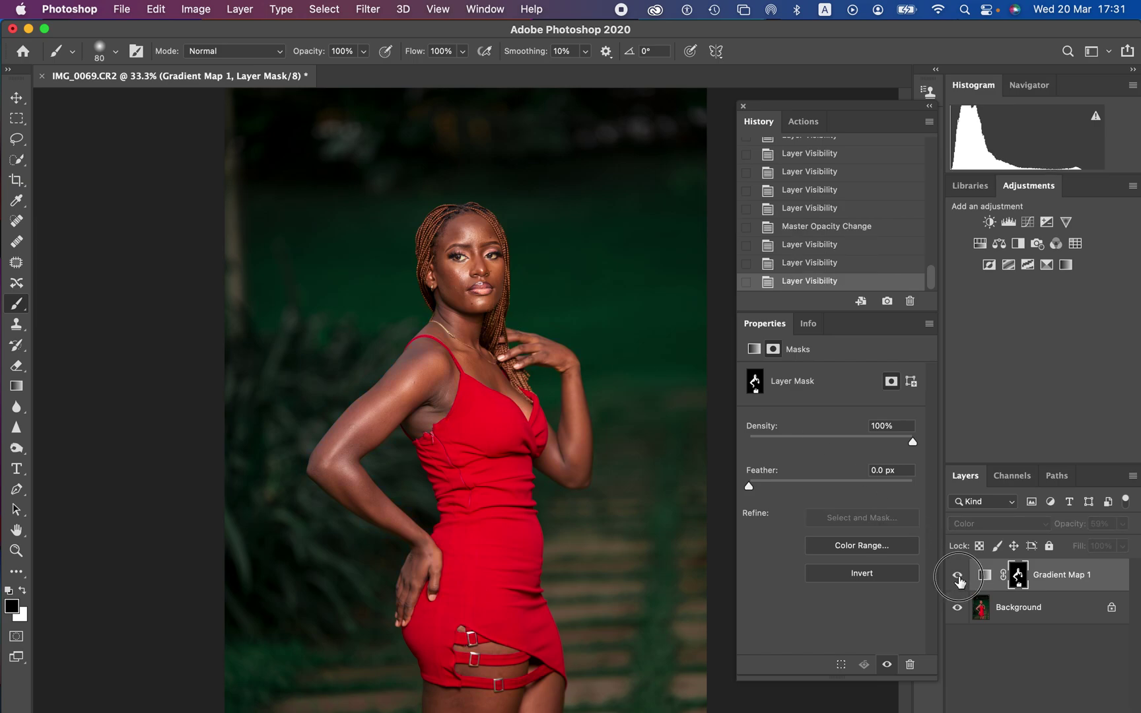
click(958, 575)
click(962, 578)
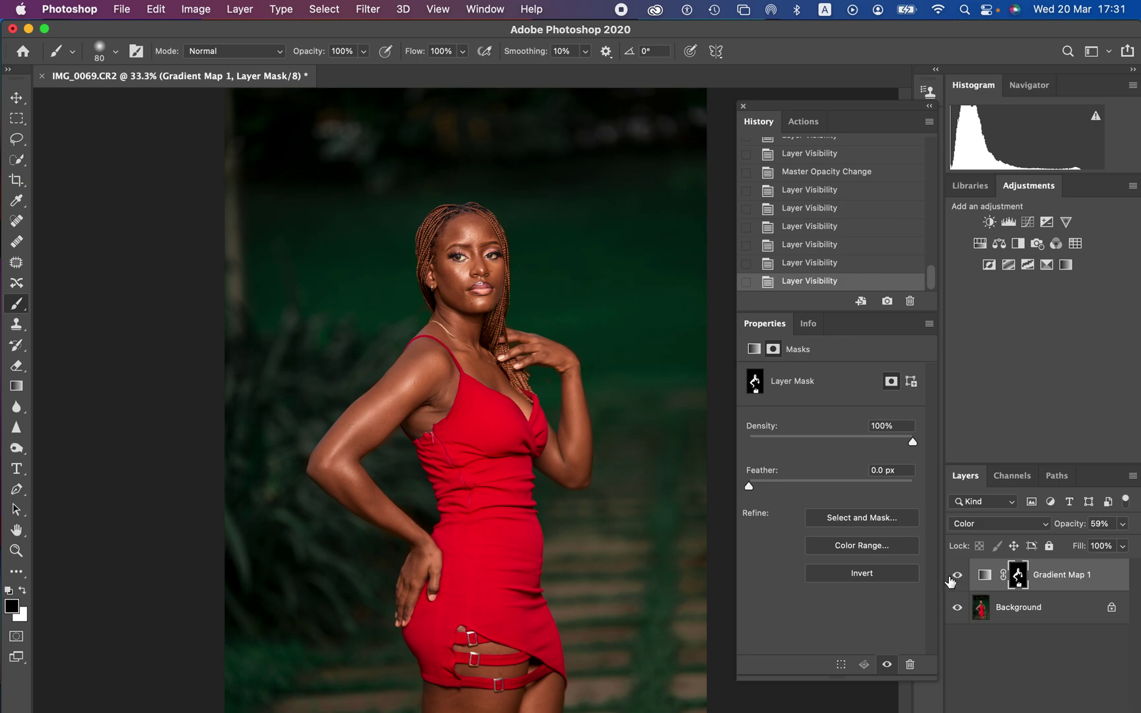